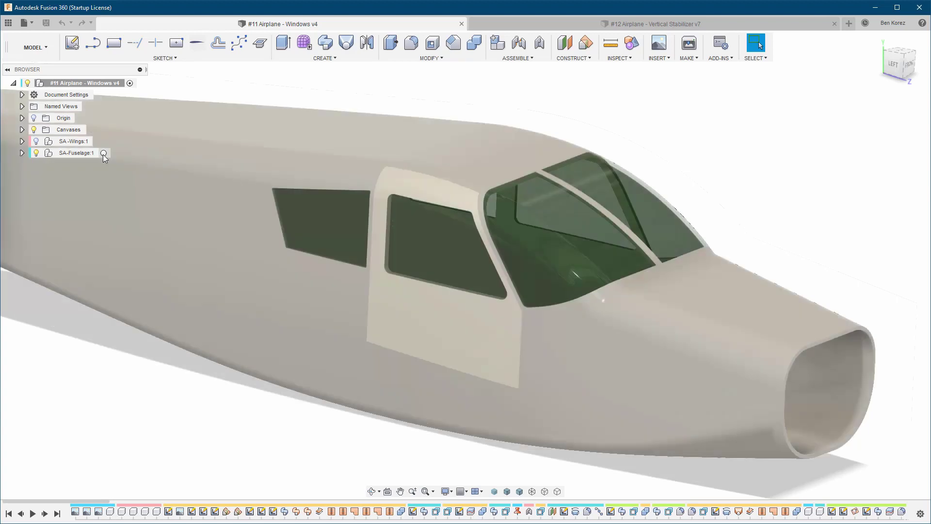
- Make the SA-Fuselage:1 subassembly the active component and expand its components
{"action": "left_click", "coordinate": [103, 153]}
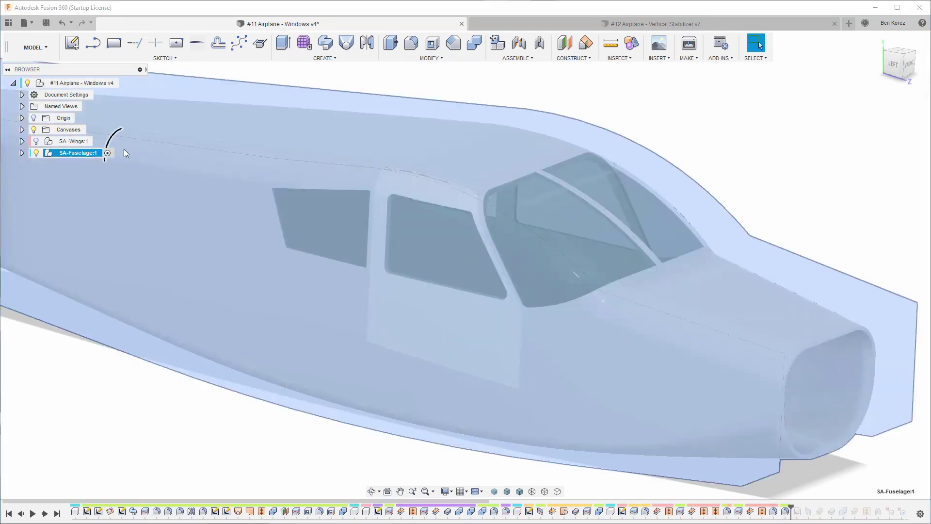
{"action": "left_click", "coordinate": [100, 395]}
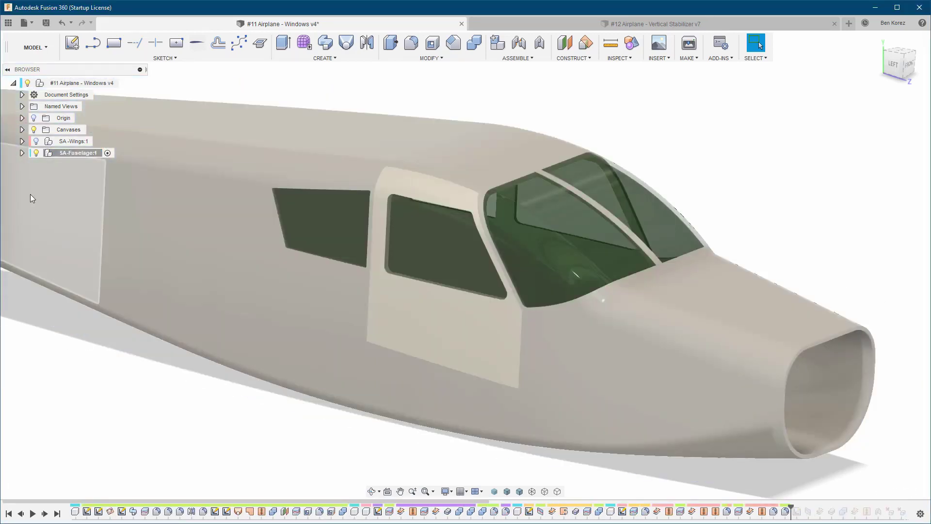
{"action": "left_click", "coordinate": [22, 153]}
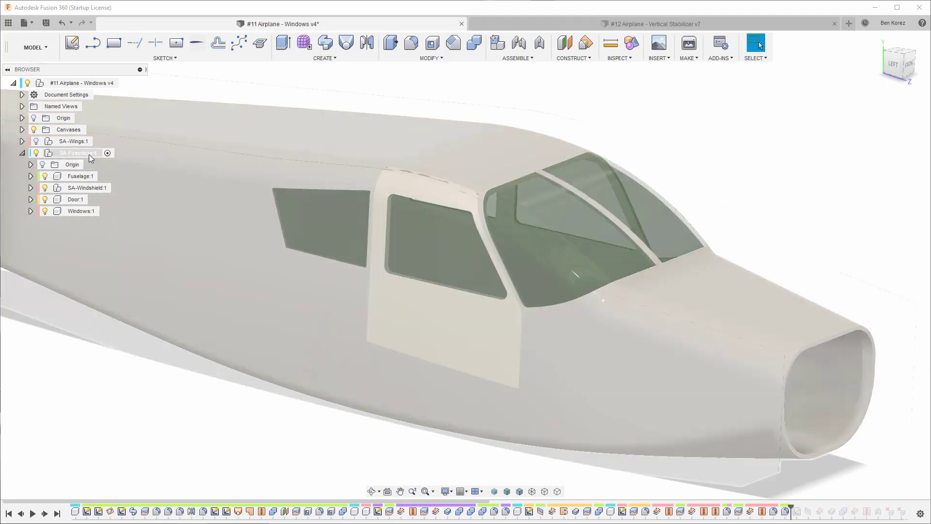
{"action": "double_click", "coordinate": [90, 154]}
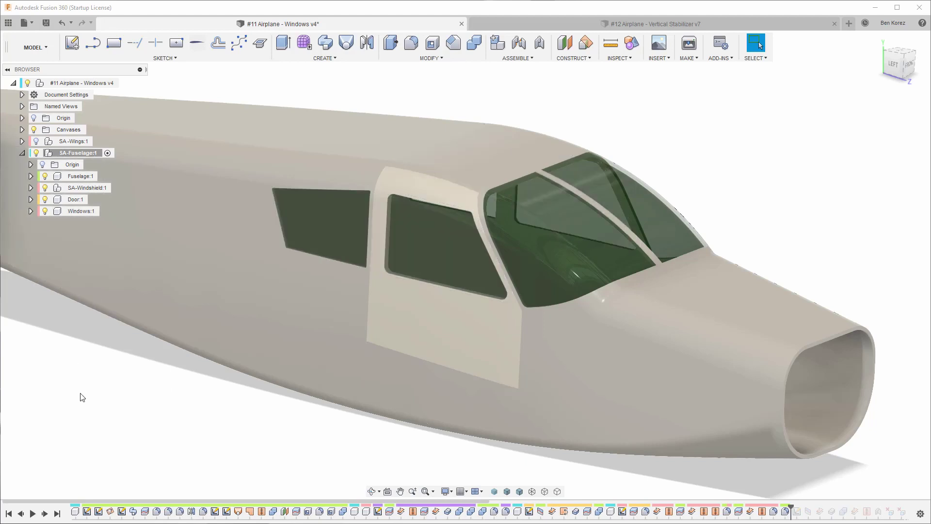
- Expand Windows:1 to list Door Window, Right back, Left back and Left Front bodies
{"action": "left_click", "coordinate": [31, 211]}
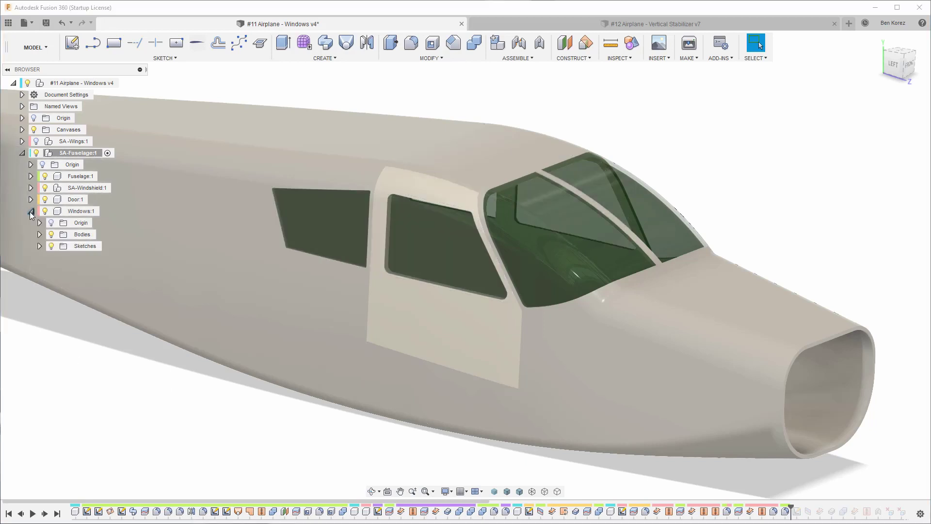
{"action": "left_click", "coordinate": [40, 235]}
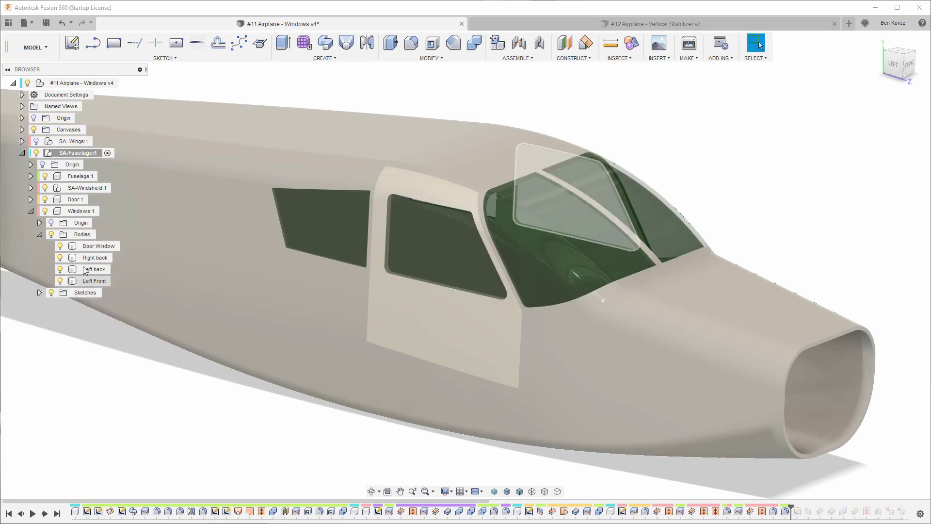
{"action": "left_click", "coordinate": [119, 381]}
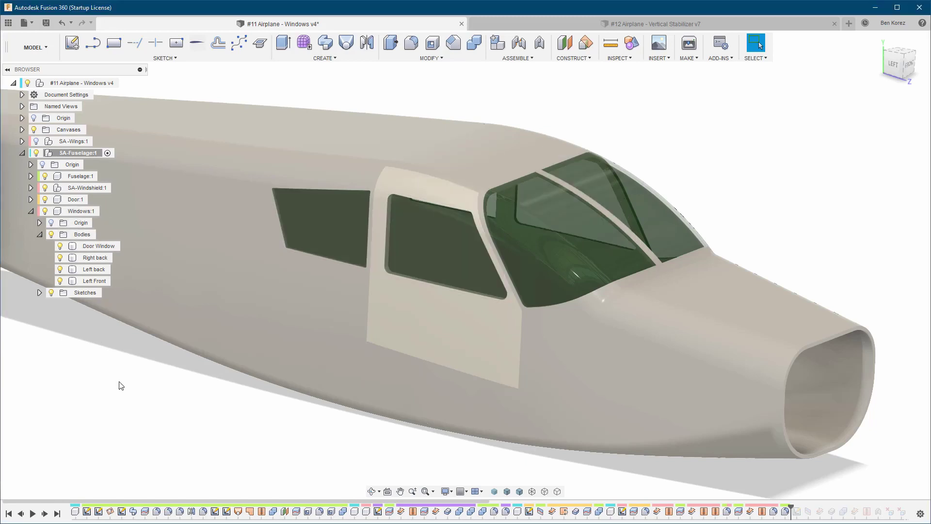
{"action": "scroll", "coordinate": [119, 382], "scroll_direction": "down", "scroll_amount": 2}
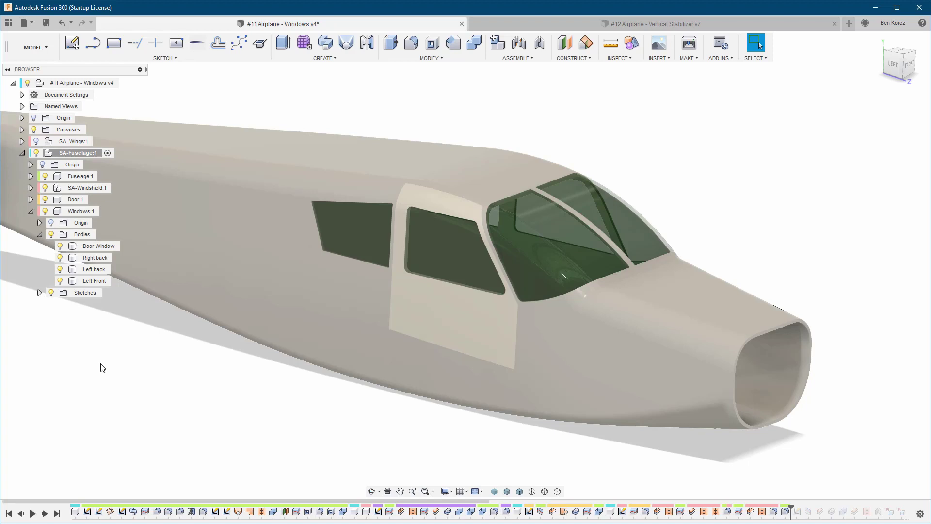
- Highlight the Right back window body on the fuselage, deselect it, and collapse the bodies list
{"action": "left_click", "coordinate": [356, 229]}
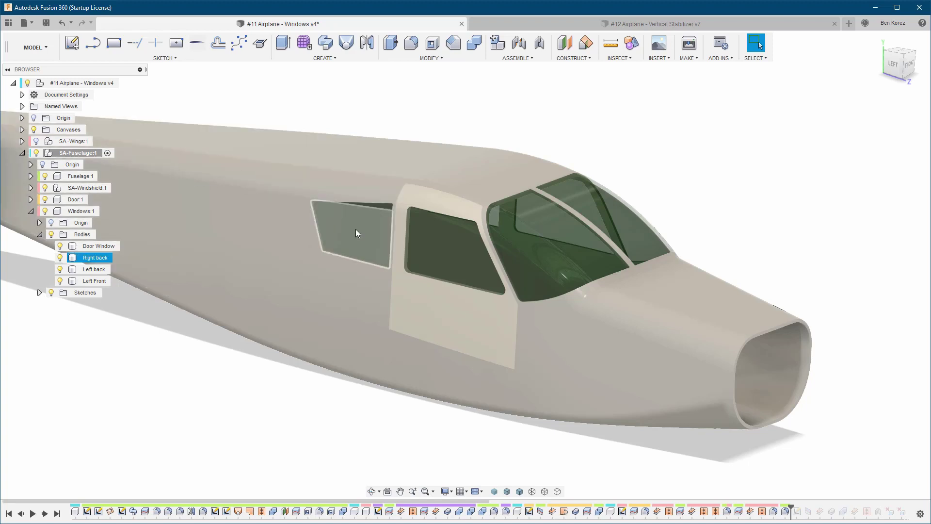
{"action": "left_click", "coordinate": [360, 137]}
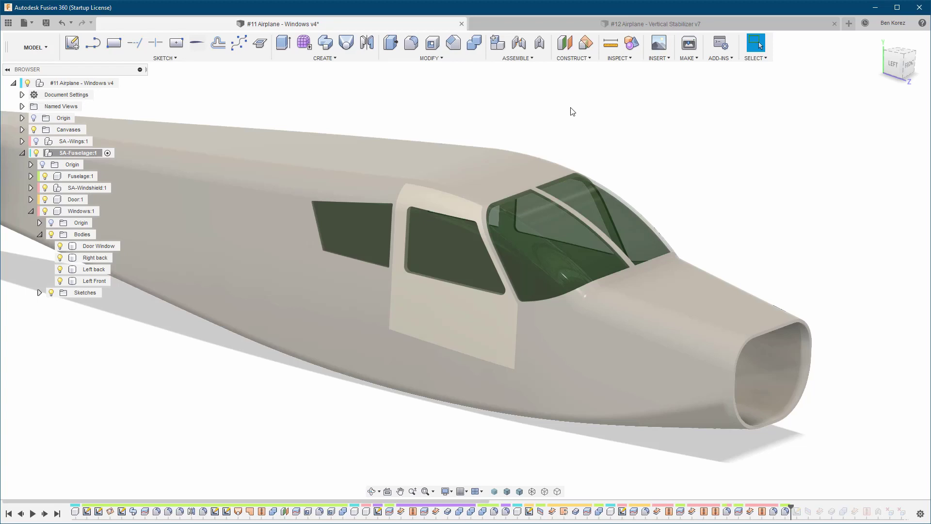
{"action": "left_click", "coordinate": [40, 234]}
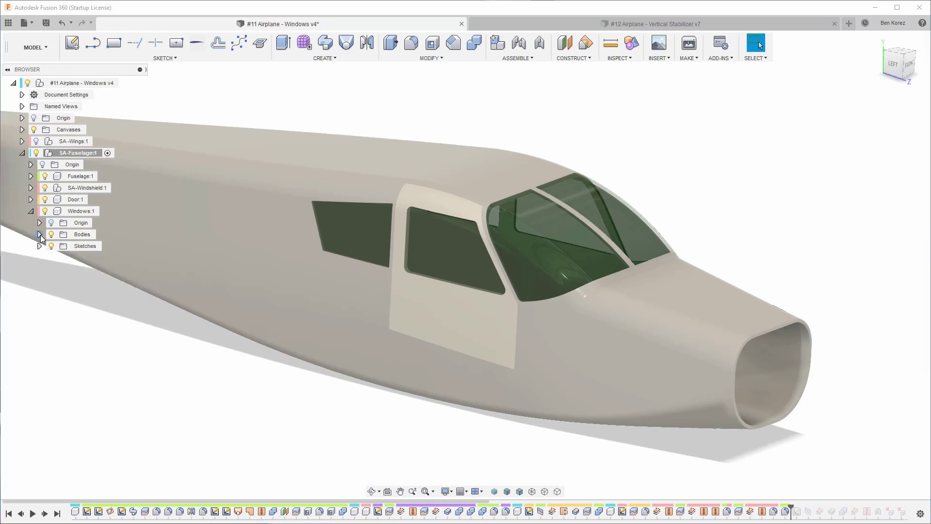
- Make the Windows:1 component active on its own
{"action": "left_click", "coordinate": [32, 211]}
{"action": "left_click", "coordinate": [92, 212]}
{"action": "left_click", "coordinate": [106, 212]}
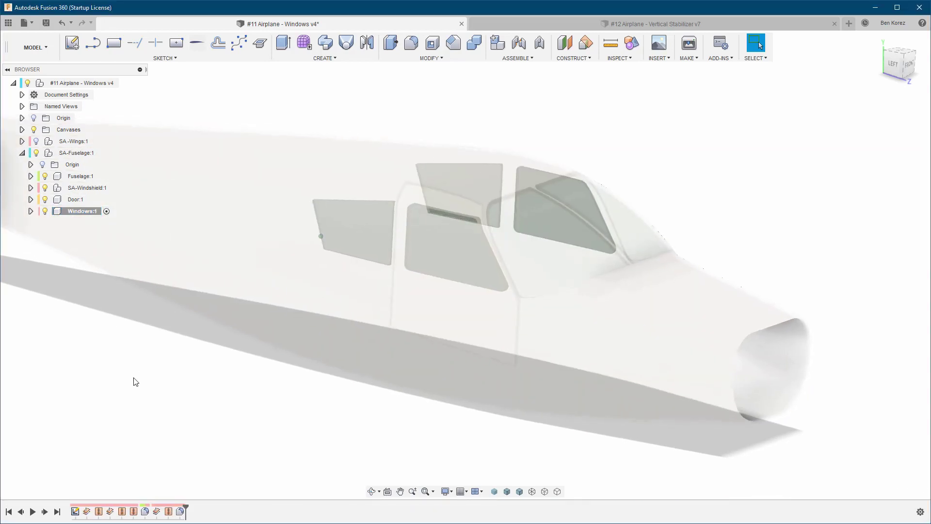
{"action": "left_click", "coordinate": [51, 231]}
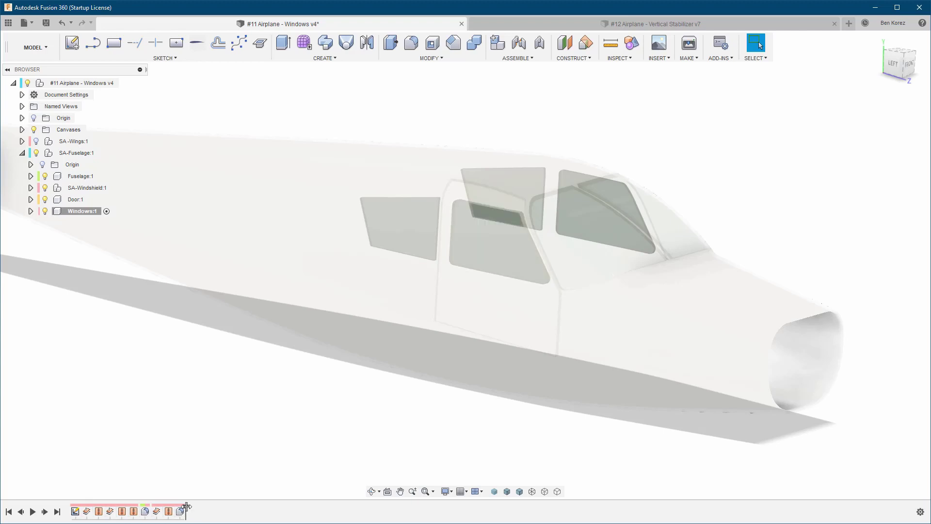
- Roll history back after Sketch1 and show its window profiles over the Side canvas
{"action": "left_click_drag", "start_coordinate": [187, 507], "coordinate": [81, 508]}
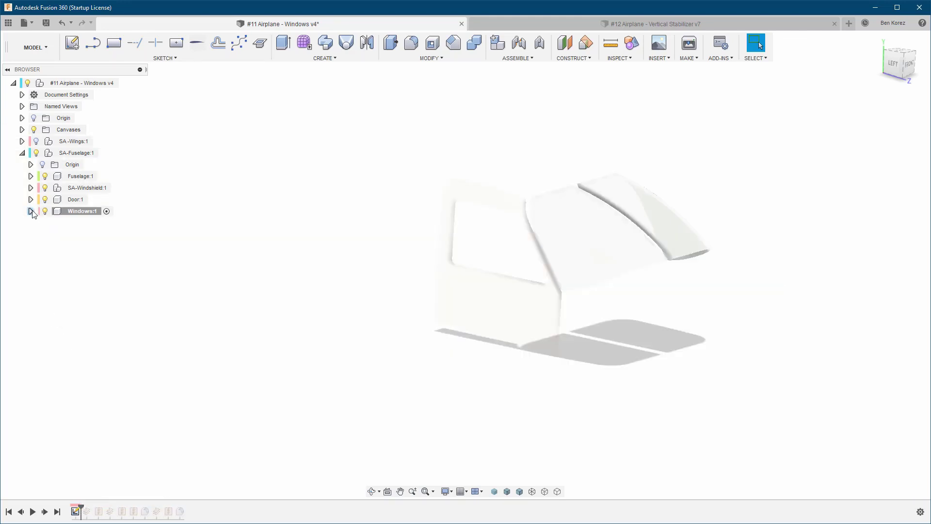
{"action": "left_click", "coordinate": [31, 212]}
{"action": "left_click", "coordinate": [40, 235]}
{"action": "left_click", "coordinate": [62, 247]}
{"action": "left_click", "coordinate": [61, 246]}
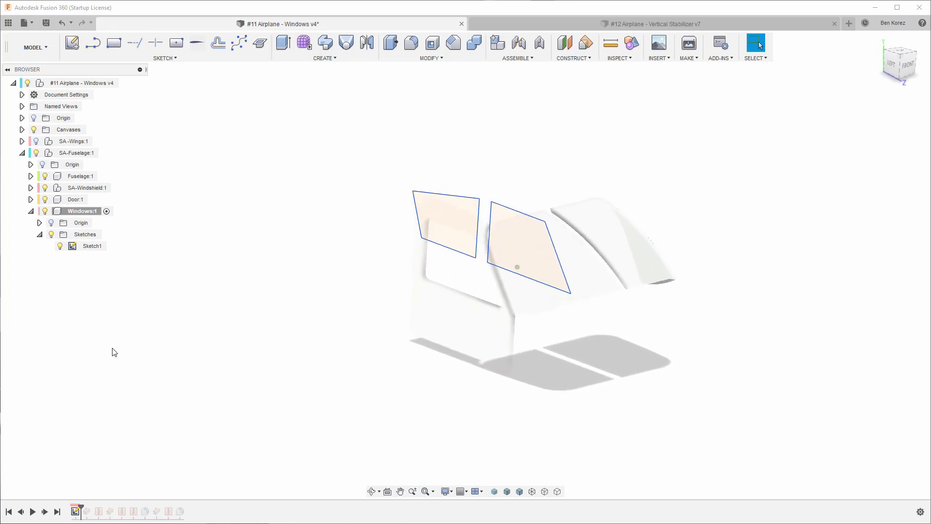
{"action": "left_click", "coordinate": [107, 293]}
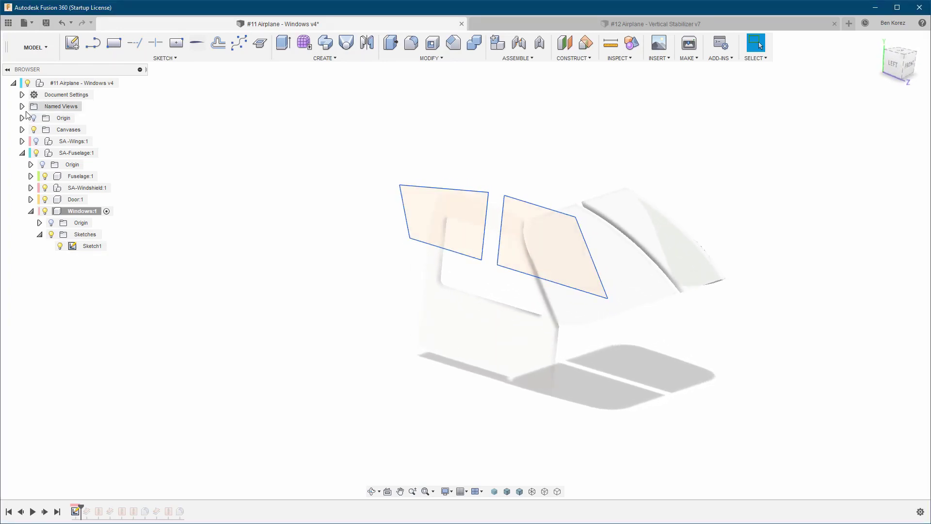
{"action": "left_click", "coordinate": [22, 130]}
{"action": "left_click", "coordinate": [42, 142]}
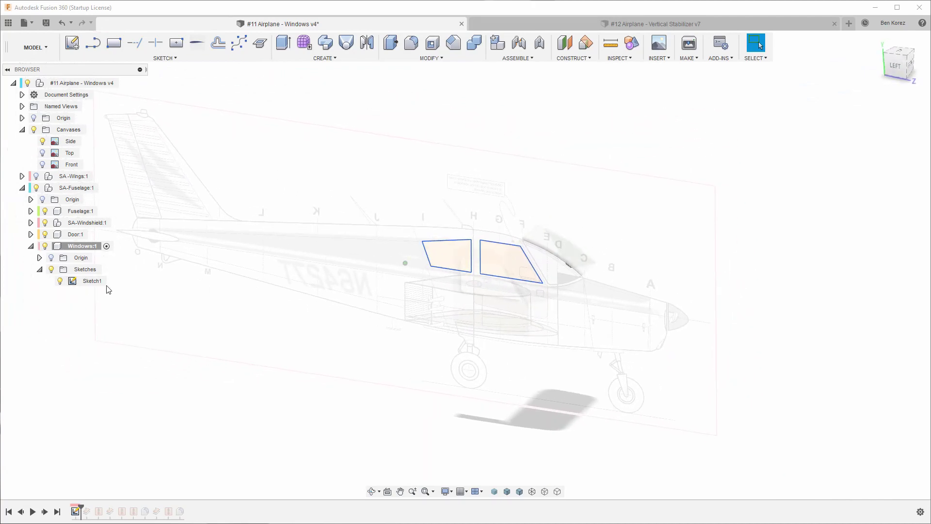
- Edit Sketch1's two side window profiles over the fuselage side view
{"action": "double_click", "coordinate": [92, 281]}
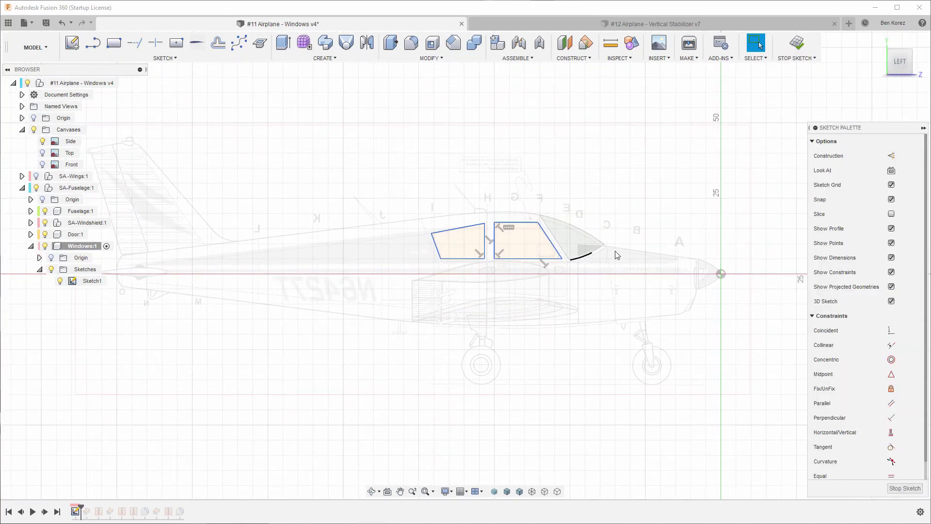
{"action": "scroll", "coordinate": [436, 238], "scroll_direction": "up", "scroll_amount": 6}
{"action": "scroll", "coordinate": [388, 241], "scroll_direction": "up", "scroll_amount": 3}
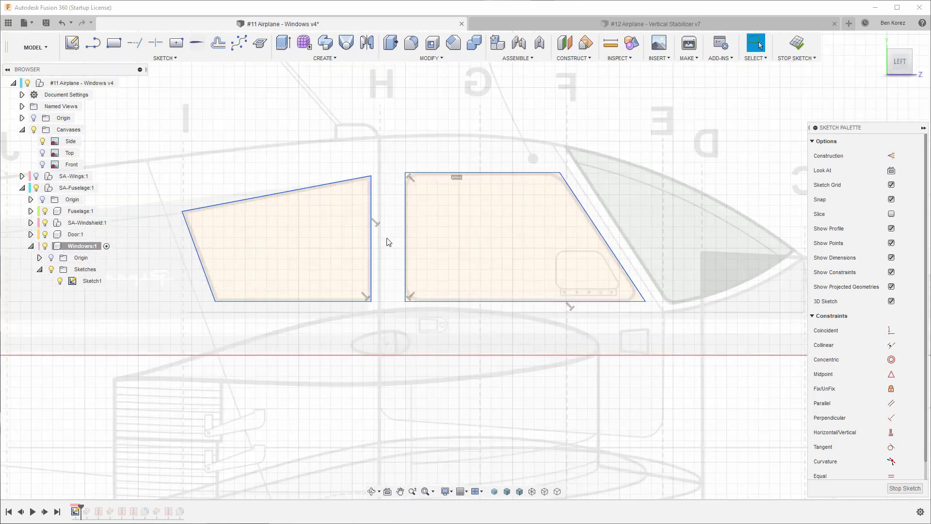
{"action": "scroll", "coordinate": [388, 241], "scroll_direction": "up", "scroll_amount": 2}
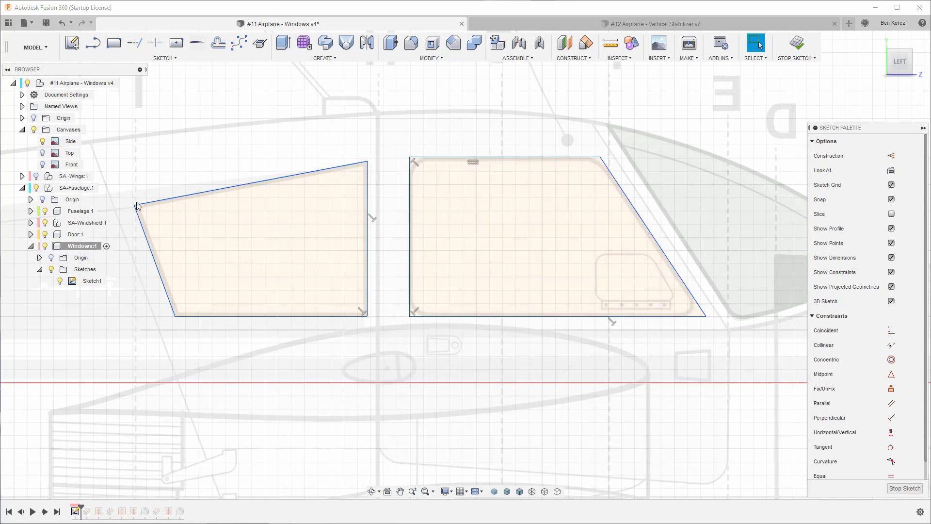
{"action": "scroll", "coordinate": [378, 257], "scroll_direction": "up", "scroll_amount": 6}
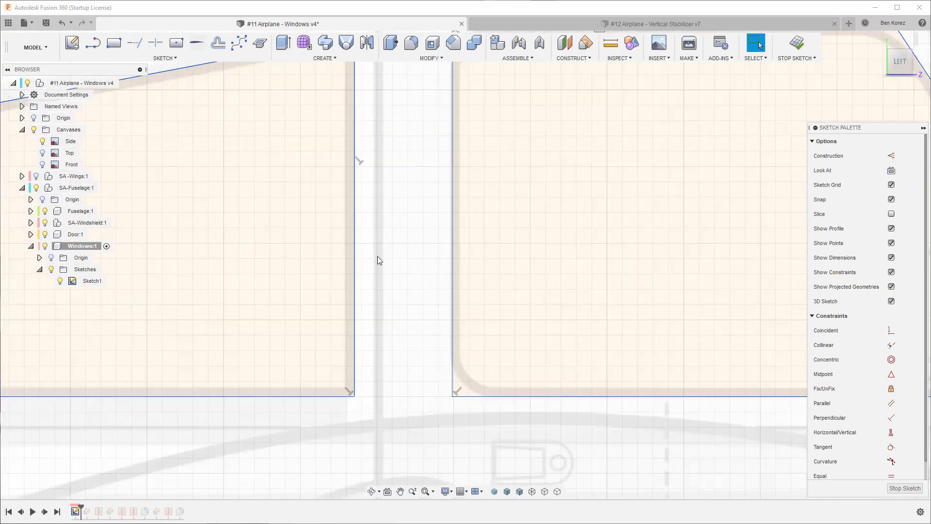
{"action": "scroll", "coordinate": [378, 261], "scroll_direction": "down", "scroll_amount": 4}
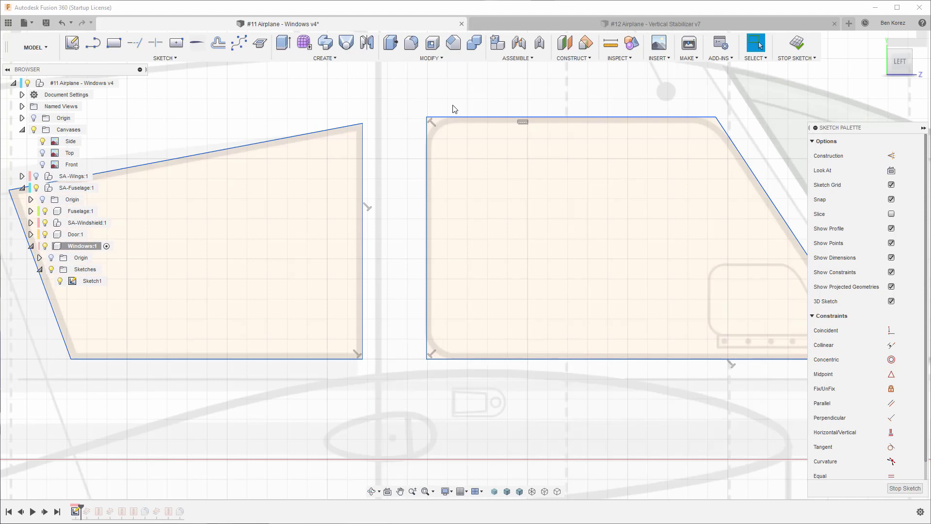
{"action": "scroll", "coordinate": [529, 102], "scroll_direction": "down", "scroll_amount": 2}
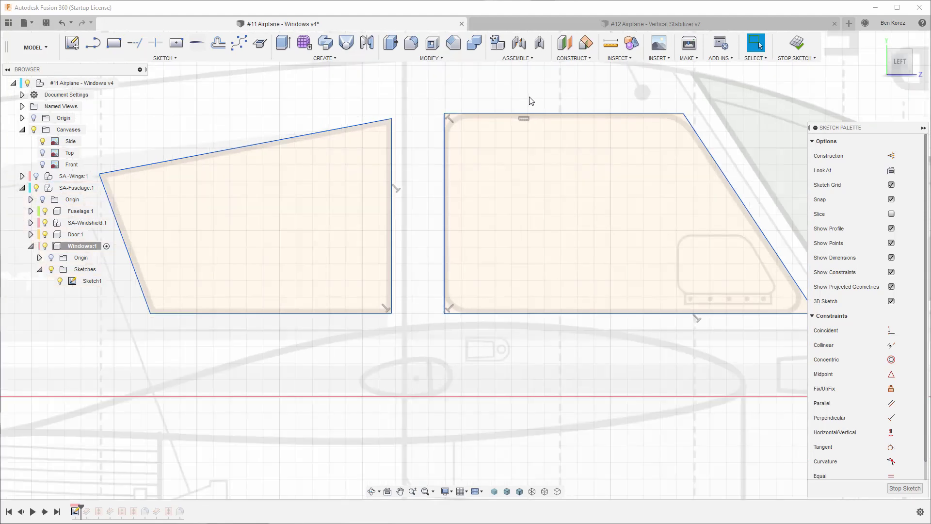
{"action": "scroll", "coordinate": [377, 252], "scroll_direction": "down", "scroll_amount": 1}
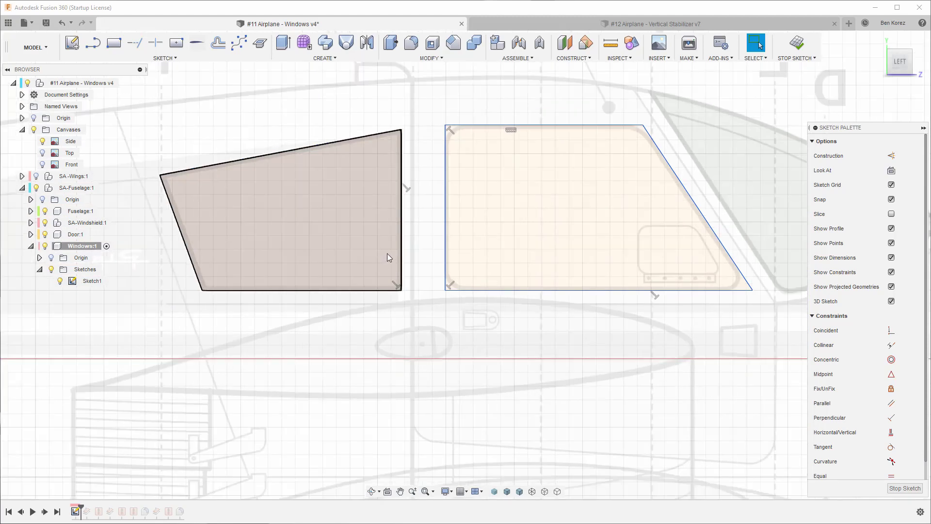
- Finish the window sketch, hide the Side canvas, and turn to a three-quarter view
{"action": "left_click", "coordinate": [798, 46]}
{"action": "scroll", "coordinate": [481, 265], "scroll_direction": "down", "scroll_amount": 4}
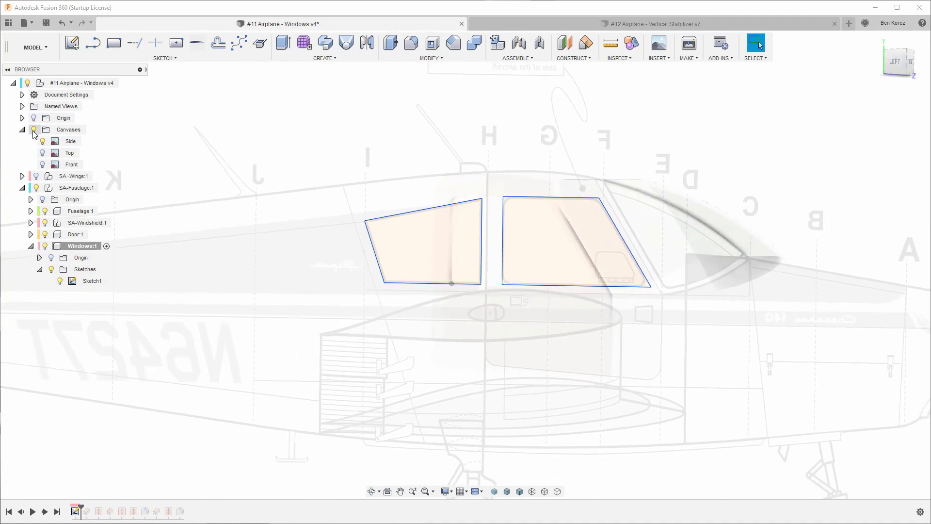
{"action": "left_click", "coordinate": [42, 141]}
{"action": "left_click", "coordinate": [22, 130]}
{"action": "middle_click_drag", "start_coordinate": [266, 293], "coordinate": [118, 273], "text": "shift"}
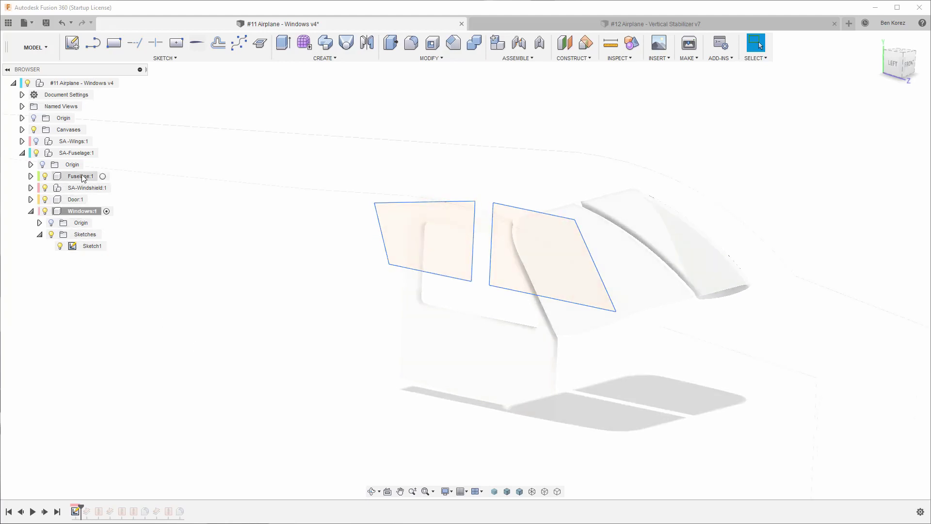
- Make Door:1 the active component
{"action": "left_click", "coordinate": [104, 177]}
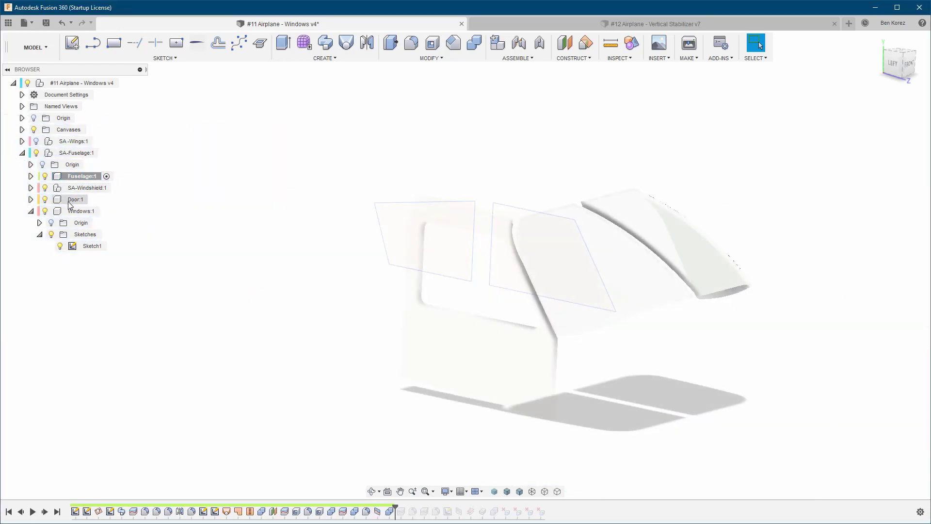
{"action": "left_click", "coordinate": [95, 199]}
{"action": "left_click", "coordinate": [110, 369]}
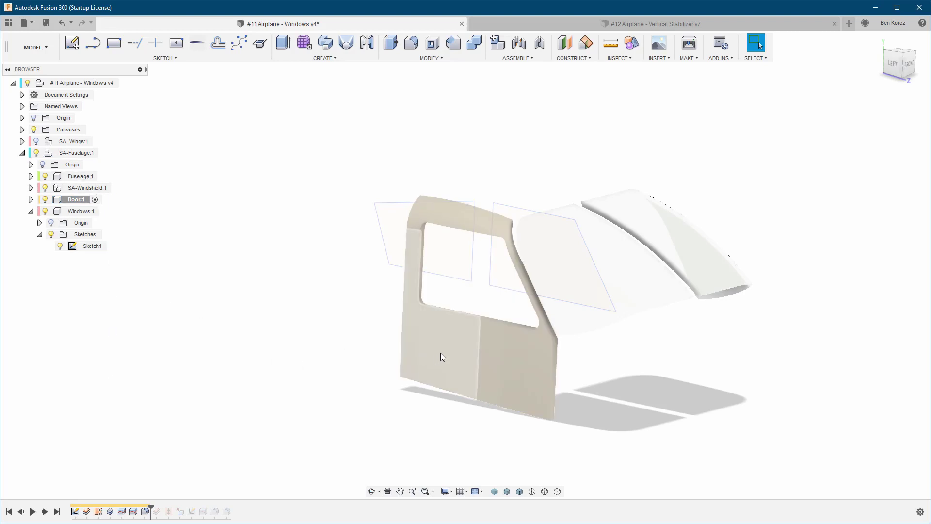
{"action": "middle_click_drag", "start_coordinate": [429, 279], "coordinate": [413, 280], "text": "shift"}
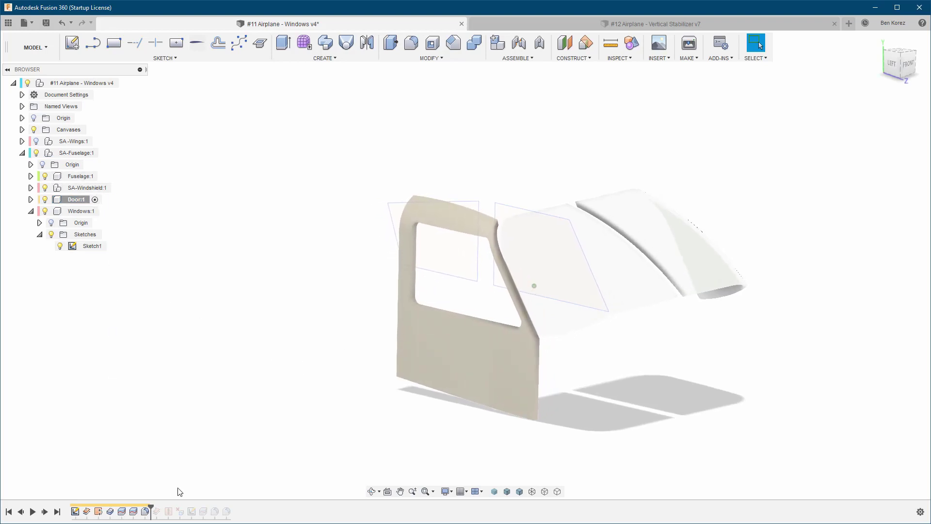
- Scrub the door history around Split2 and open Split3 for editing
{"action": "left_click", "coordinate": [134, 511]}
{"action": "left_click", "coordinate": [121, 512]}
{"action": "mouse_move", "coordinate": [152, 506]}
{"action": "left_mouse_down"}
{"action": "mouse_move", "coordinate": [116, 506]}
{"action": "mouse_move", "coordinate": [124, 506]}
{"action": "left_mouse_up"}
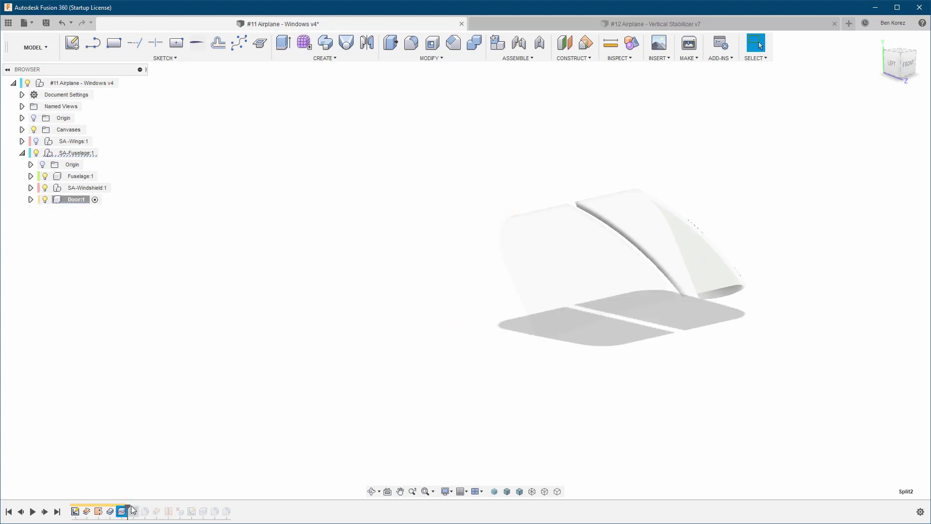
{"action": "left_click_drag", "start_coordinate": [128, 506], "coordinate": [138, 506]}
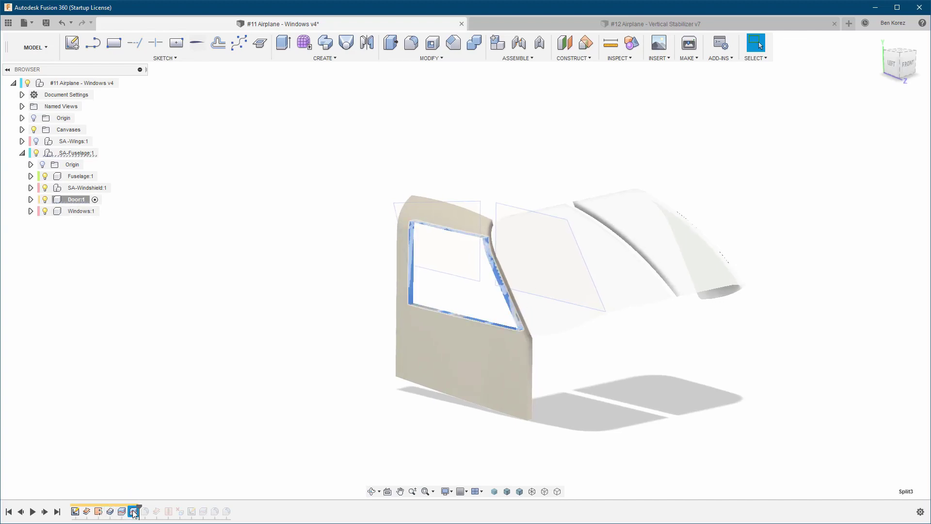
{"action": "double_click", "coordinate": [133, 511]}
{"action": "middle_click_drag", "start_coordinate": [651, 202], "coordinate": [656, 194], "text": "shift"}
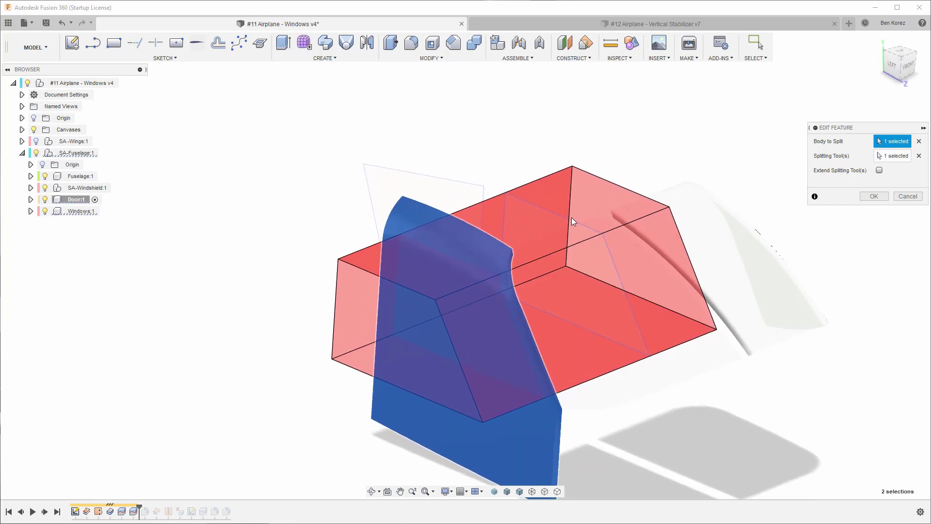
- Roll door history past Fillet4 and review its 1.00 mm radius on 8 edges, unchanged
{"action": "left_click", "coordinate": [907, 196]}
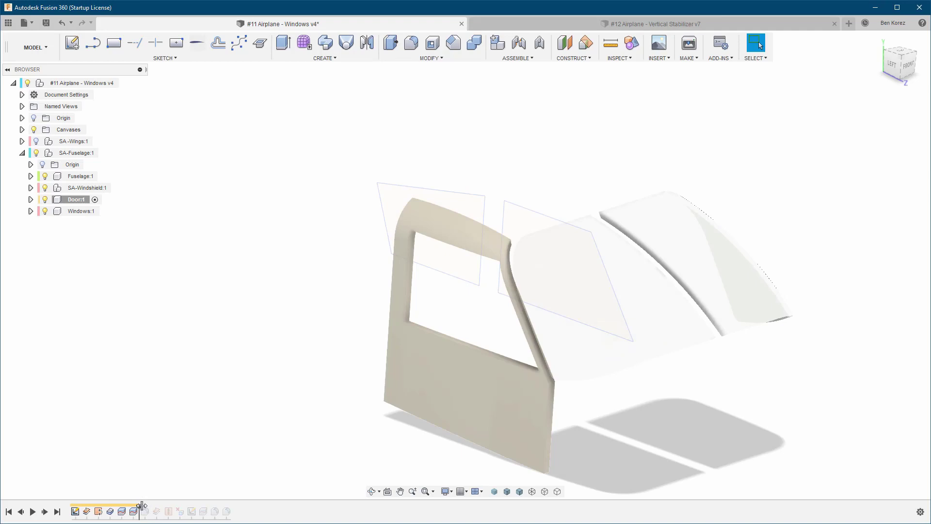
{"action": "left_click_drag", "start_coordinate": [141, 505], "coordinate": [150, 507]}
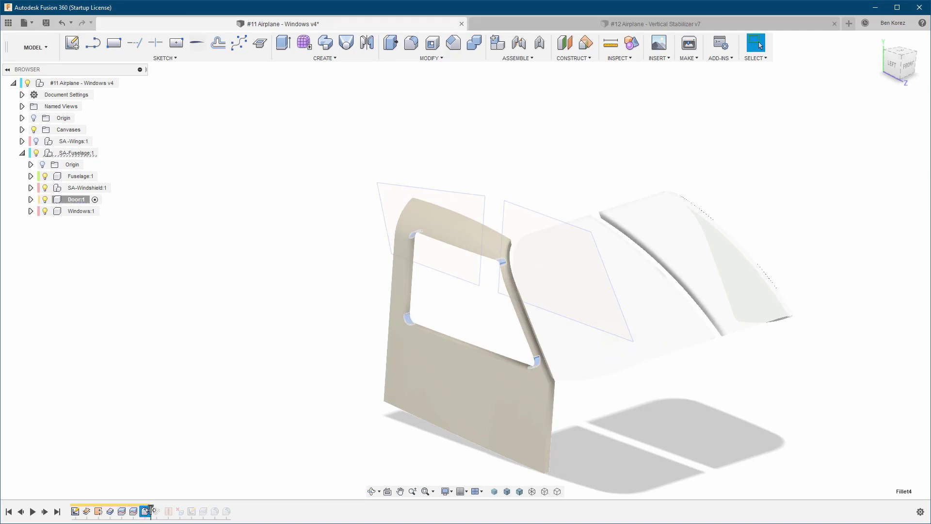
{"action": "right_click", "coordinate": [150, 512]}
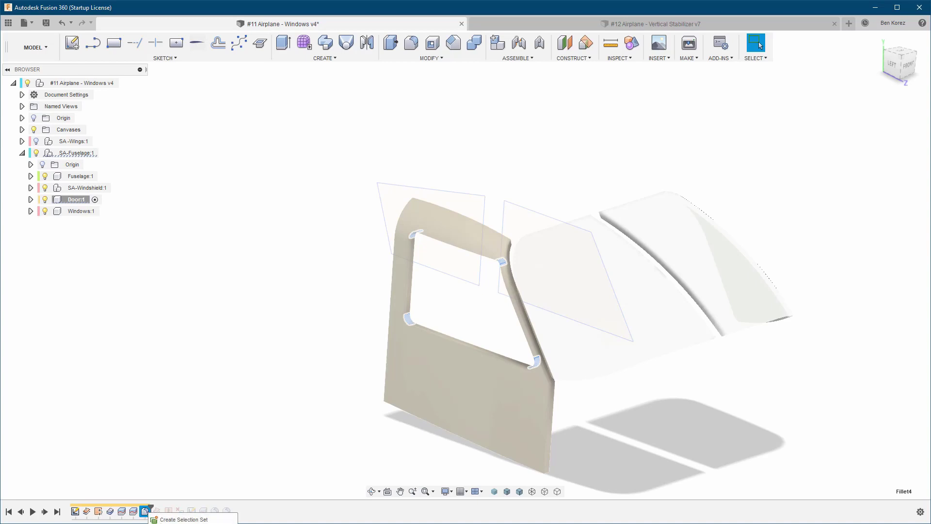
{"action": "left_click", "coordinate": [169, 523]}
{"action": "scroll", "coordinate": [447, 251], "scroll_direction": "up", "scroll_amount": 4}
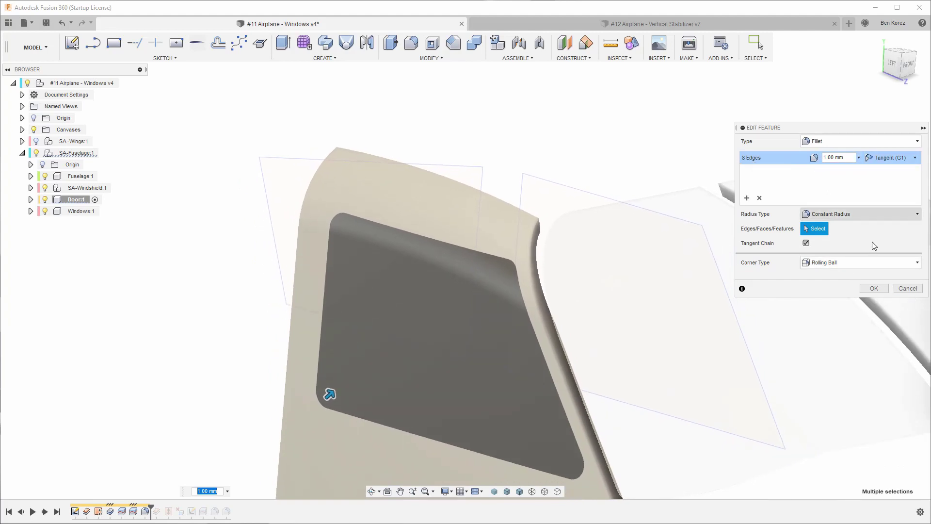
{"action": "left_click", "coordinate": [912, 290]}
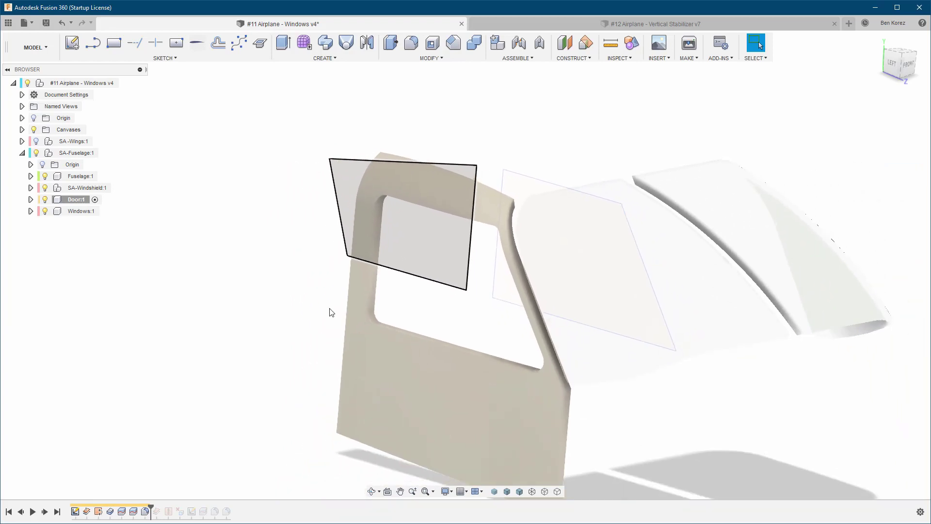
- Expand the Door:1 bodies and Extras (3) folders
{"action": "left_click", "coordinate": [31, 199]}
{"action": "left_click", "coordinate": [39, 223]}
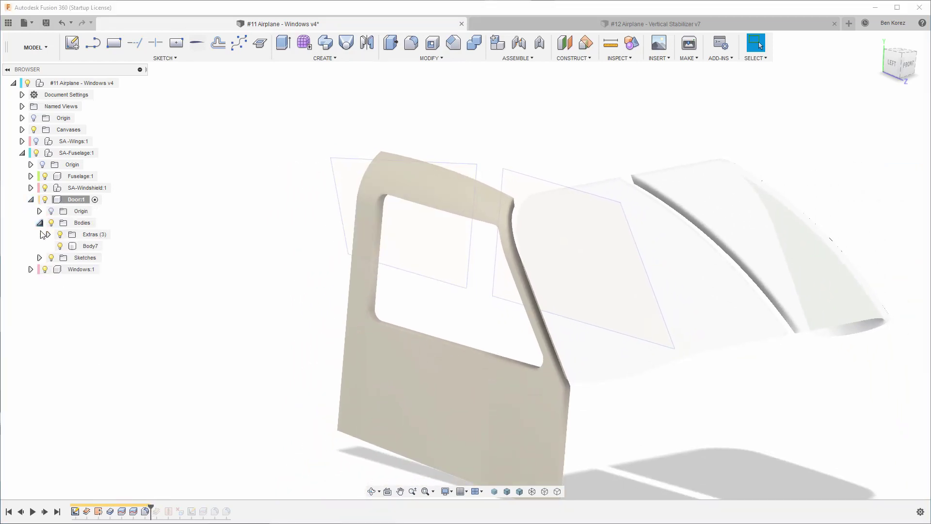
{"action": "left_click", "coordinate": [48, 235]}
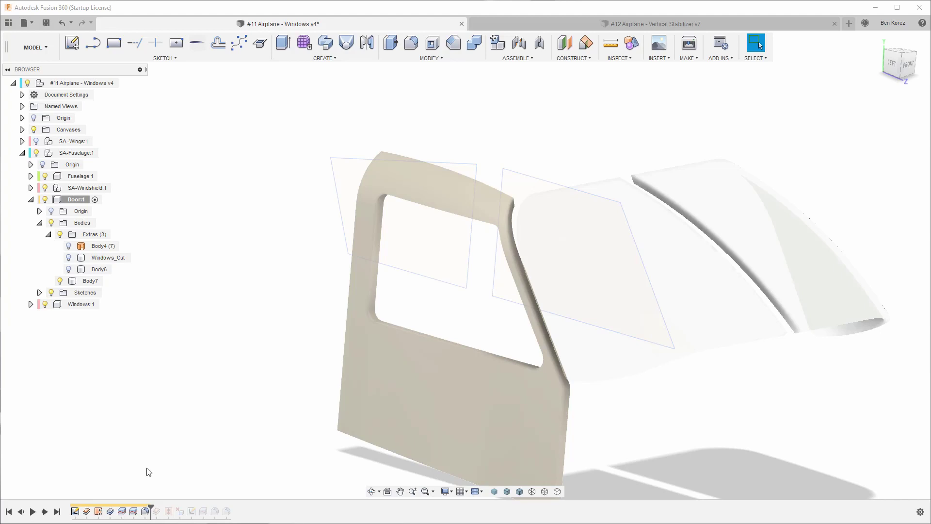
- Activate Windows:1 at SurfaceOffset1, then advance history to show the Door Window body
{"action": "left_click", "coordinate": [92, 304]}
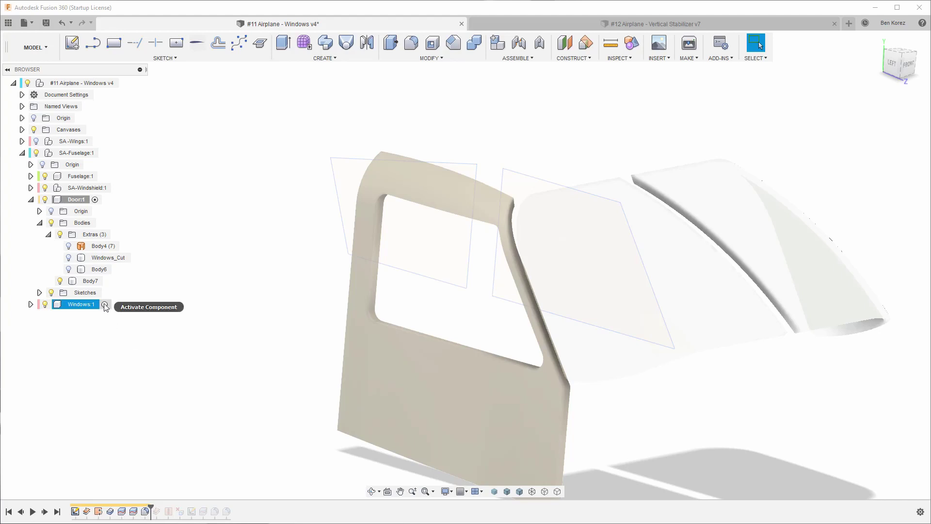
{"action": "left_click", "coordinate": [105, 305]}
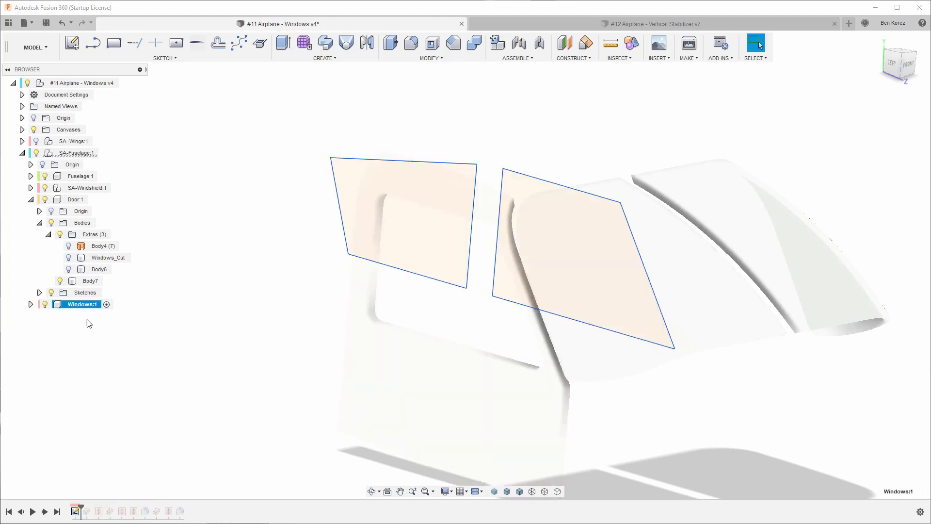
{"action": "left_click", "coordinate": [87, 512]}
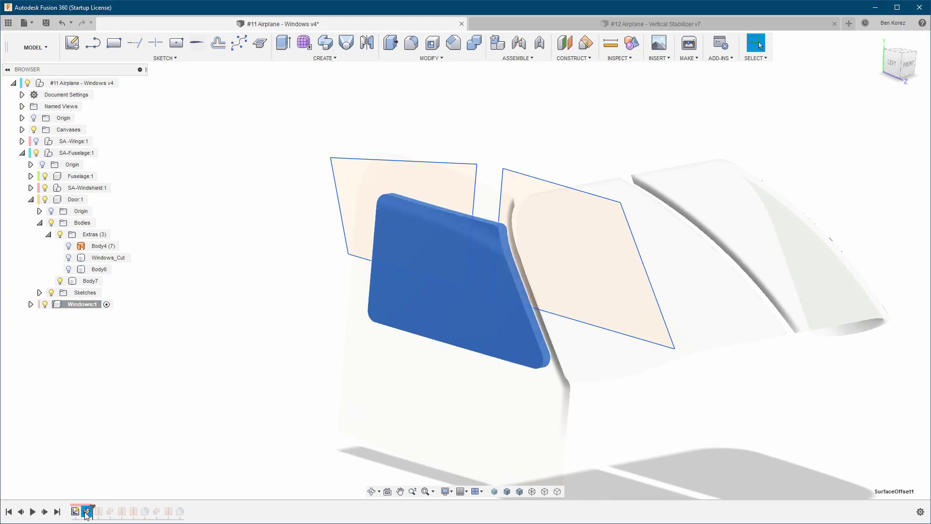
{"action": "left_click", "coordinate": [30, 304]}
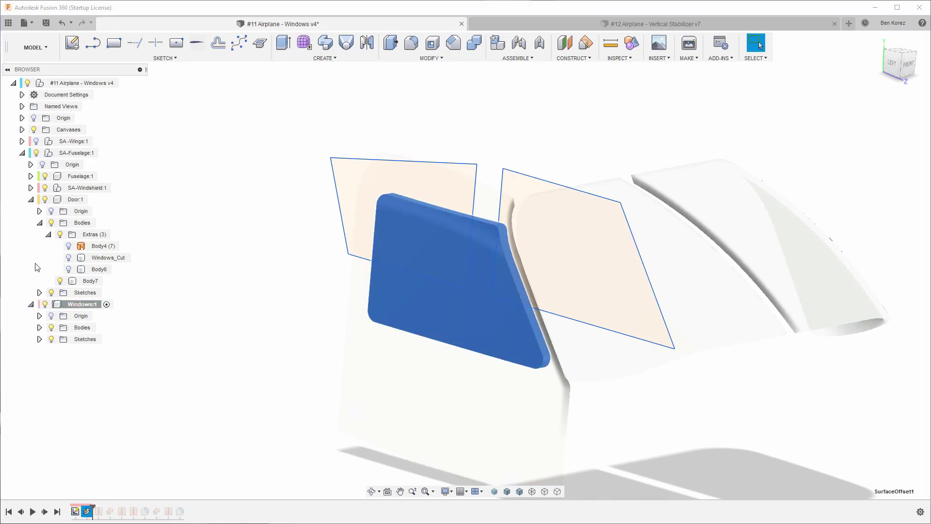
{"action": "left_click", "coordinate": [48, 234]}
{"action": "left_click", "coordinate": [40, 293]}
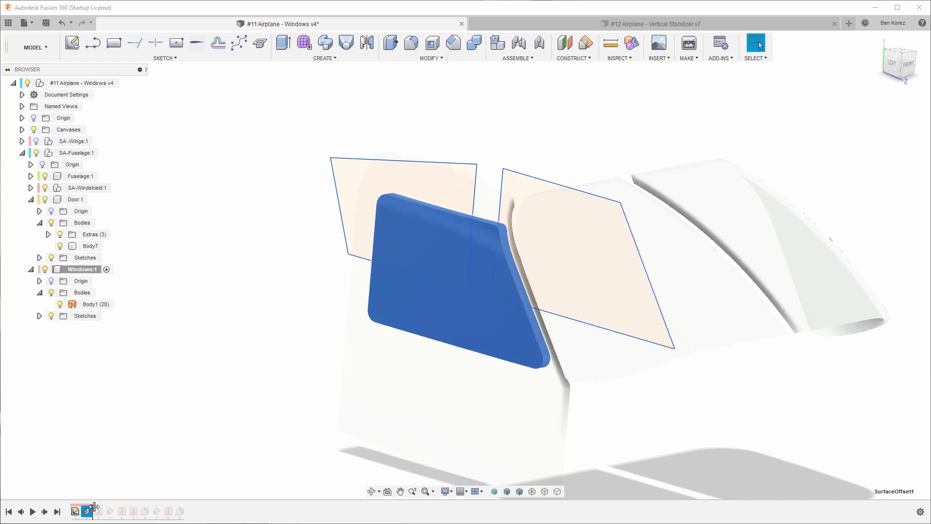
{"action": "left_click_drag", "start_coordinate": [95, 507], "coordinate": [104, 506]}
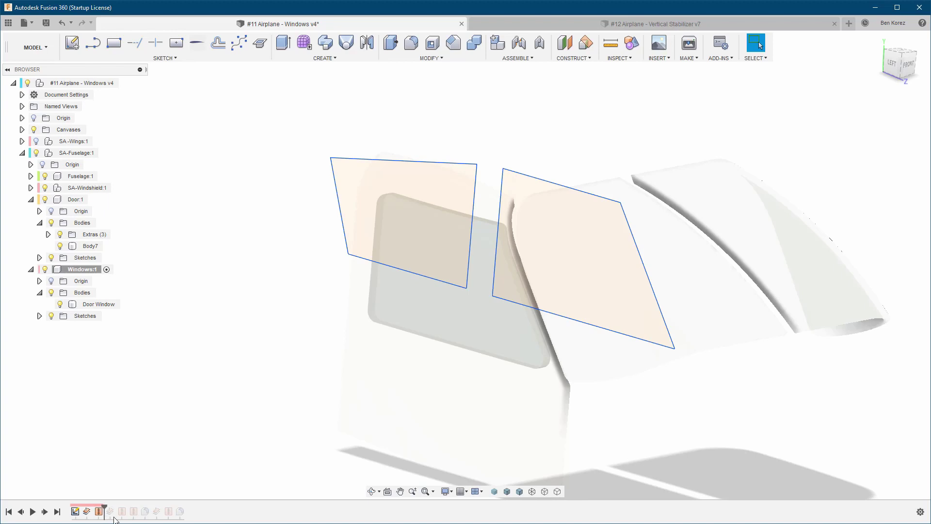
- Collapse the Door:1 Bodies folder and then the Door:1 component in the Browser
{"action": "left_click", "coordinate": [40, 223]}
{"action": "left_click", "coordinate": [32, 200]}
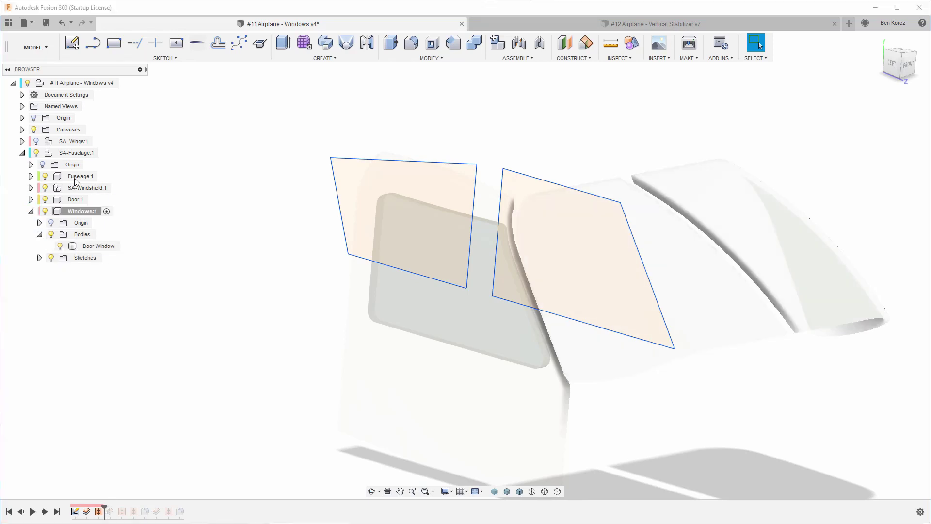
- Activate Fuselage:1, expand its Bodies, and roll the history forward to include the split bodies
{"action": "double_click", "coordinate": [100, 176]}
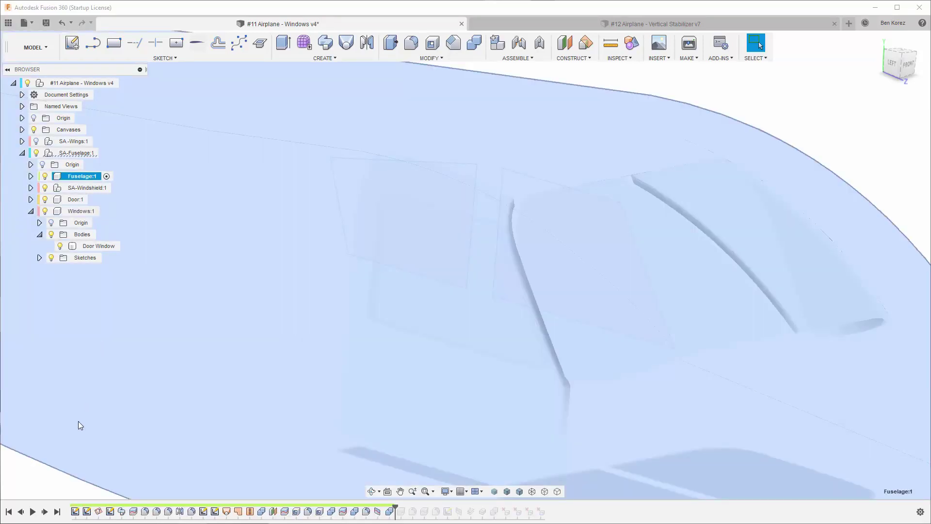
{"action": "left_click", "coordinate": [57, 487]}
{"action": "scroll", "coordinate": [395, 206], "scroll_direction": "down", "scroll_amount": 6}
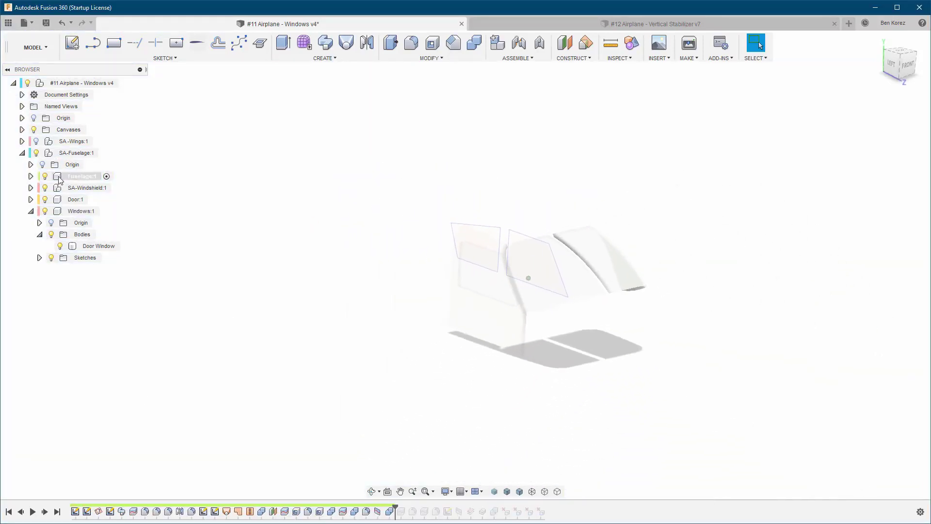
{"action": "left_click", "coordinate": [31, 176]}
{"action": "left_click", "coordinate": [39, 199]}
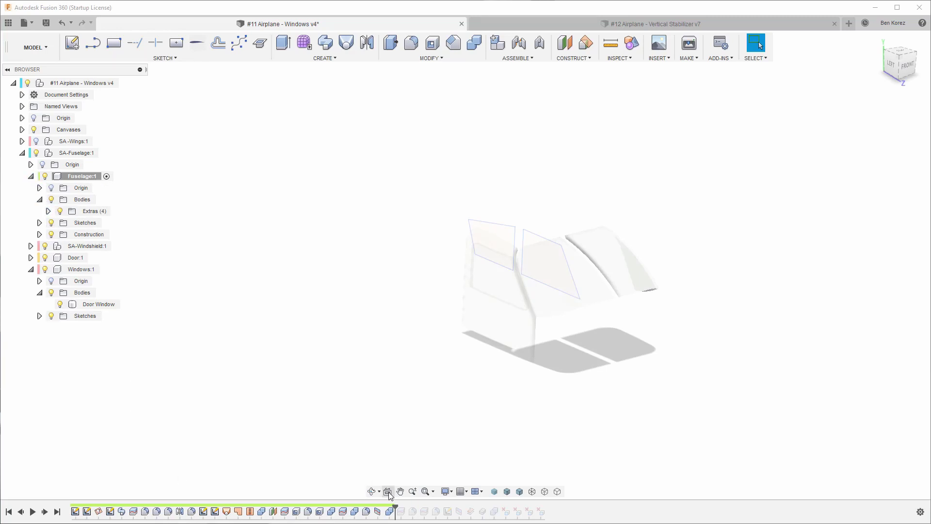
{"action": "left_click_drag", "start_coordinate": [399, 508], "coordinate": [418, 508]}
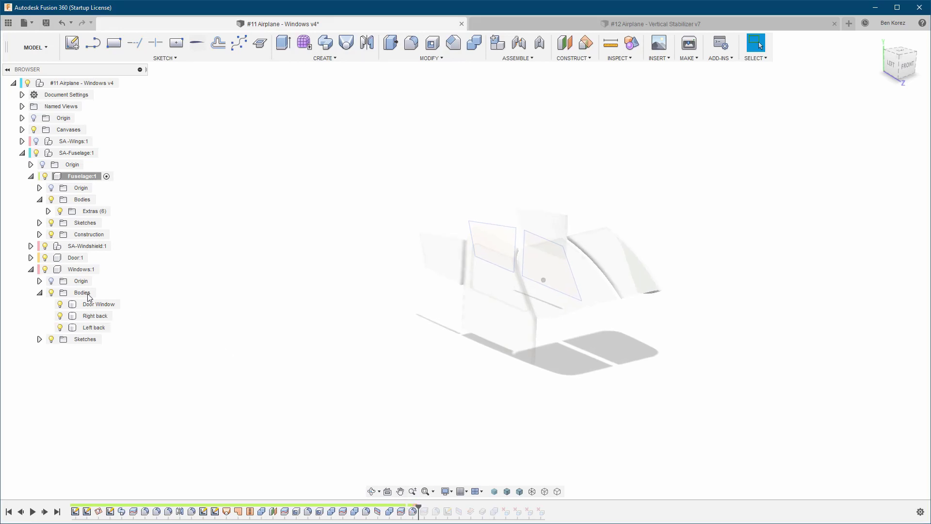
- Turn on the Fuselage (1) (2) body in Extras and select the Split11 feature
{"action": "left_click", "coordinate": [49, 211]}
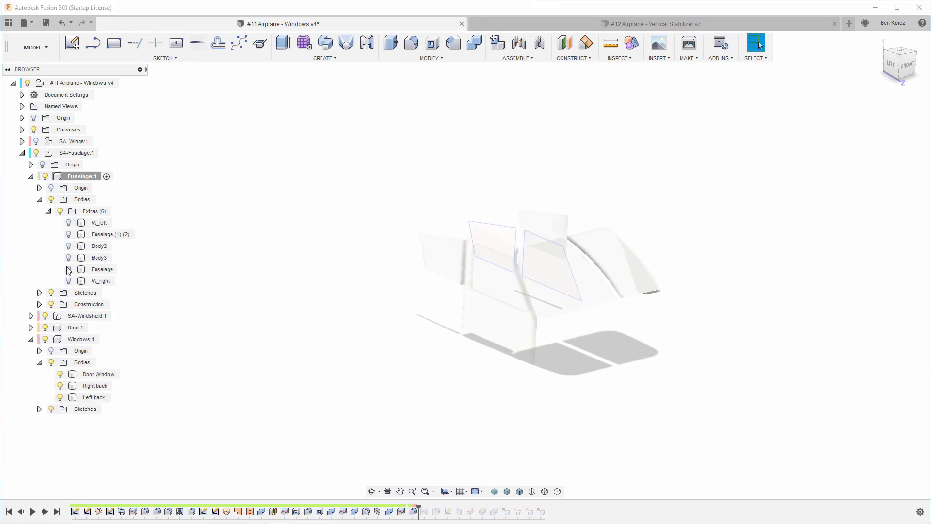
{"action": "left_click", "coordinate": [69, 234]}
{"action": "left_click", "coordinate": [69, 234]}
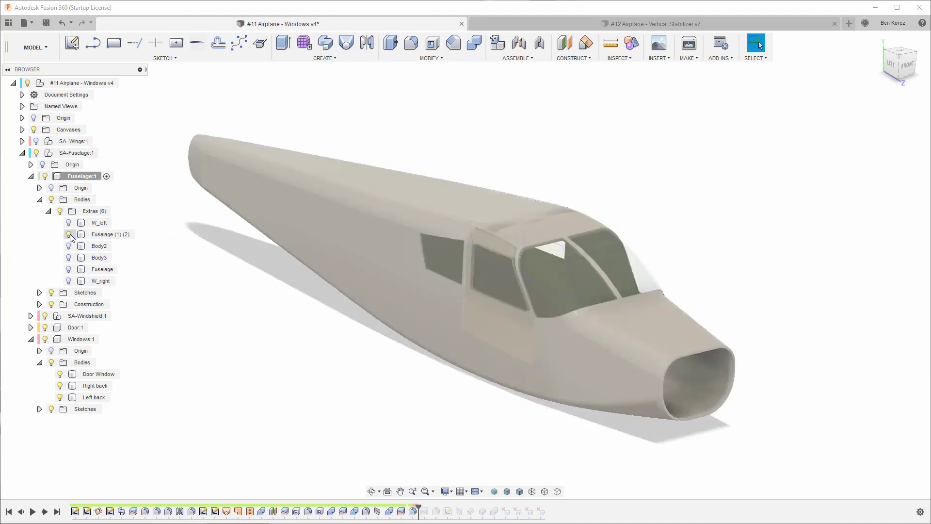
{"action": "left_click", "coordinate": [69, 235]}
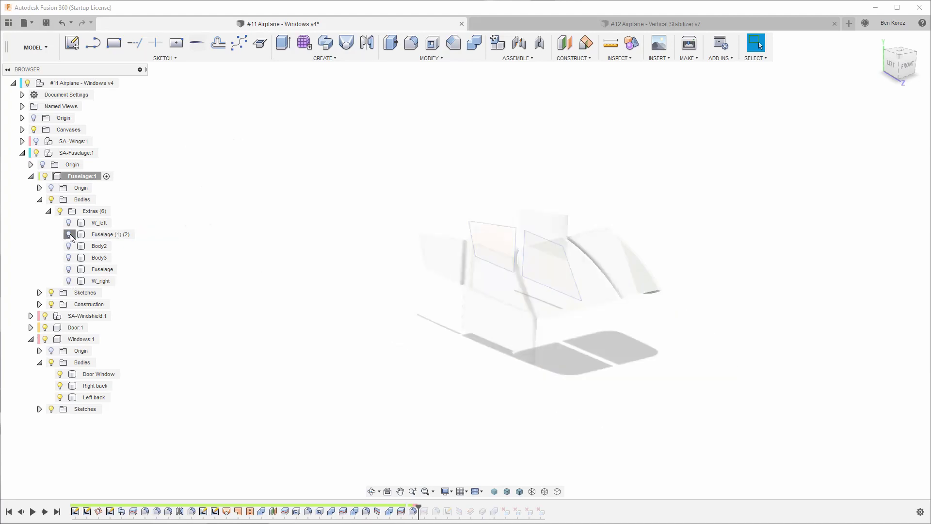
{"action": "left_click", "coordinate": [69, 234]}
{"action": "left_click", "coordinate": [69, 235]}
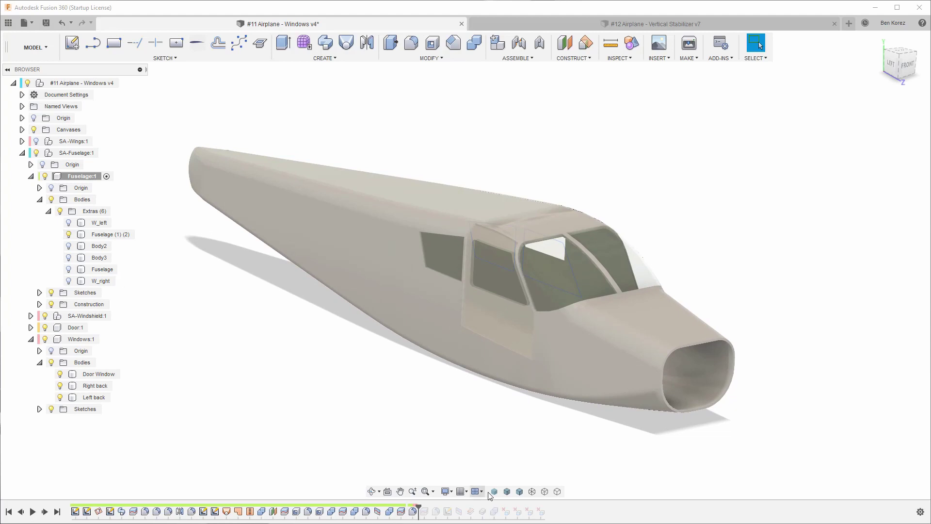
{"action": "left_click", "coordinate": [413, 515]}
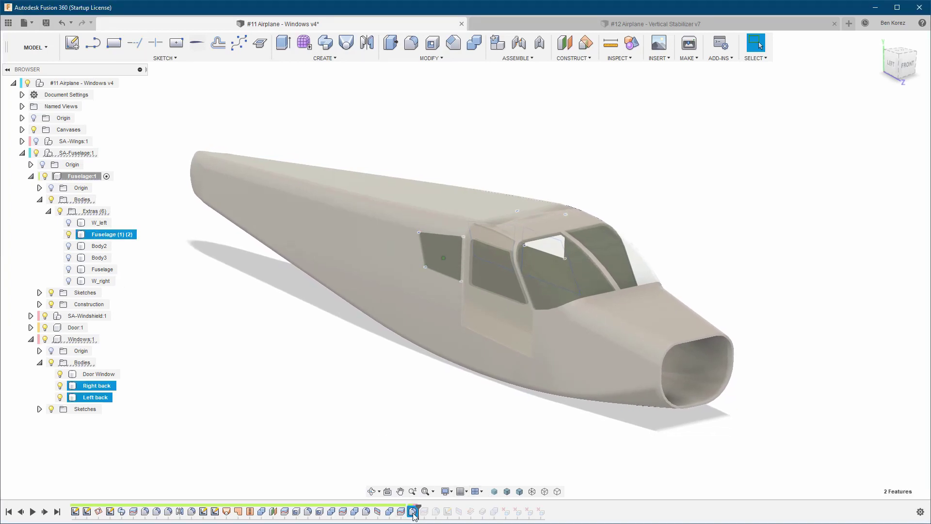
{"action": "left_click", "coordinate": [402, 512]}
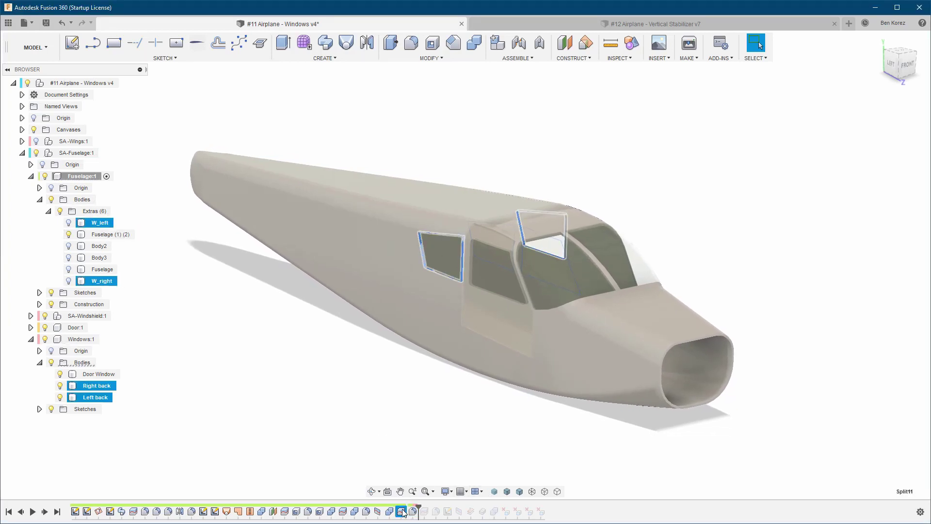
{"action": "double_click", "coordinate": [402, 512]}
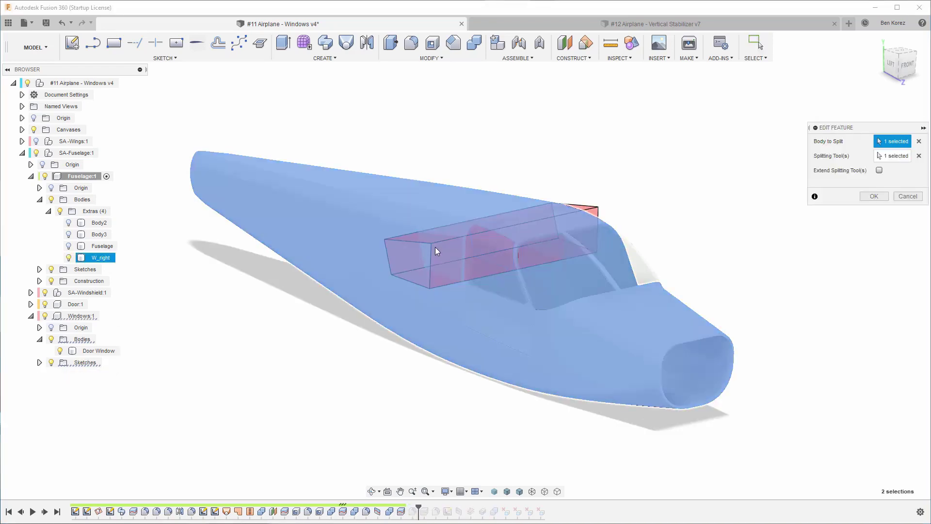
{"action": "scroll", "coordinate": [485, 218], "scroll_direction": "up", "scroll_amount": 5}
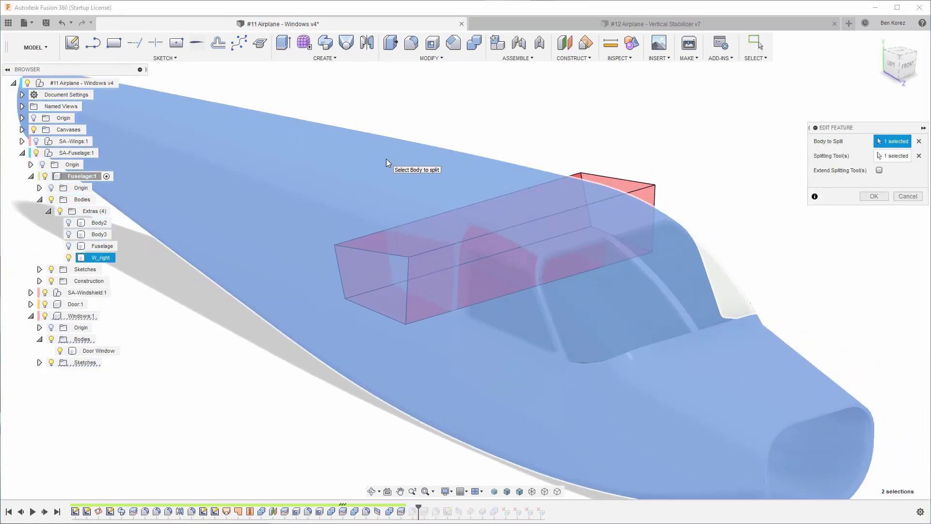
{"action": "scroll", "coordinate": [502, 248], "scroll_direction": "up", "scroll_amount": 4}
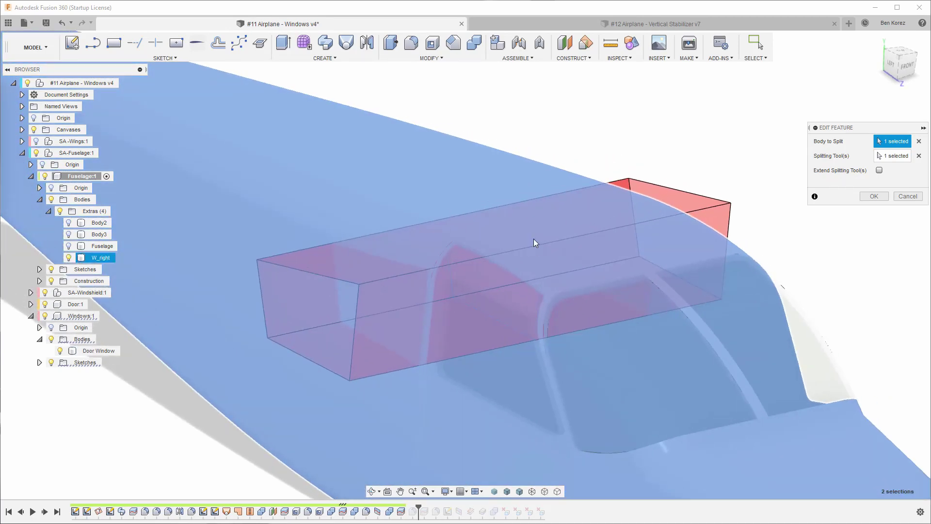
{"action": "scroll", "coordinate": [514, 236], "scroll_direction": "down", "scroll_amount": 5}
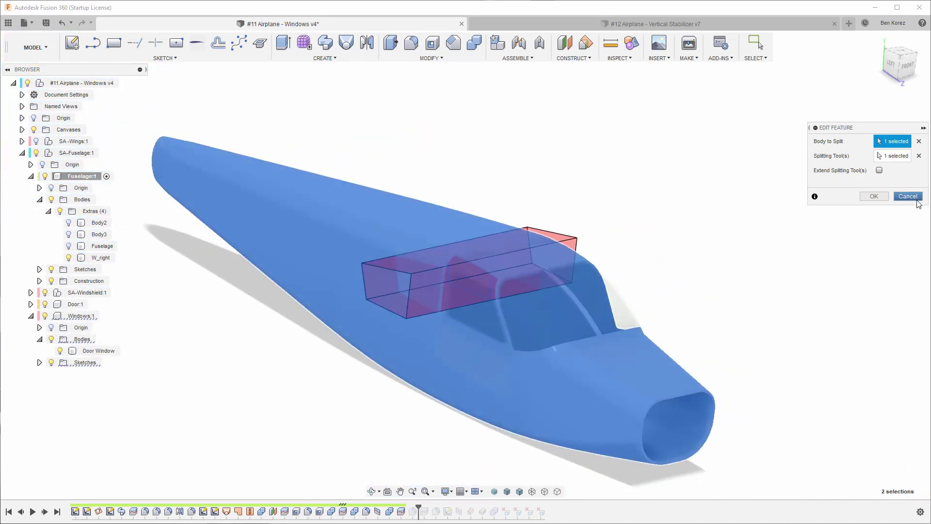
{"action": "left_click", "coordinate": [916, 198]}
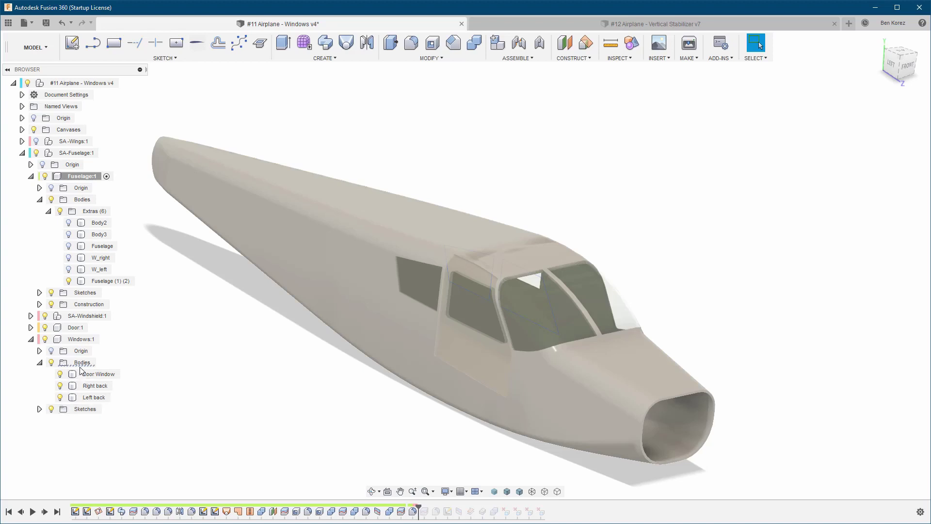
- Activate Windows:1 and roll its history back to just after SurfaceStitch2
{"action": "left_click", "coordinate": [104, 339]}
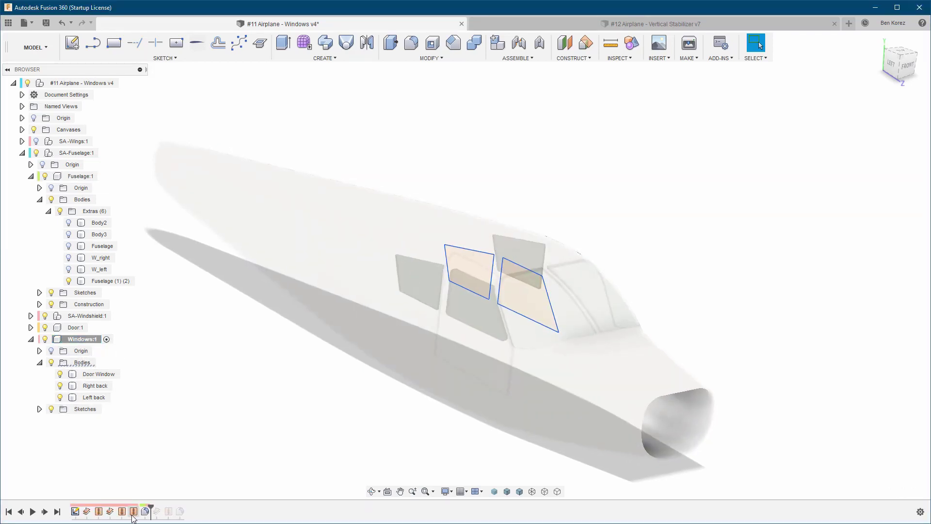
{"action": "left_click", "coordinate": [95, 386]}
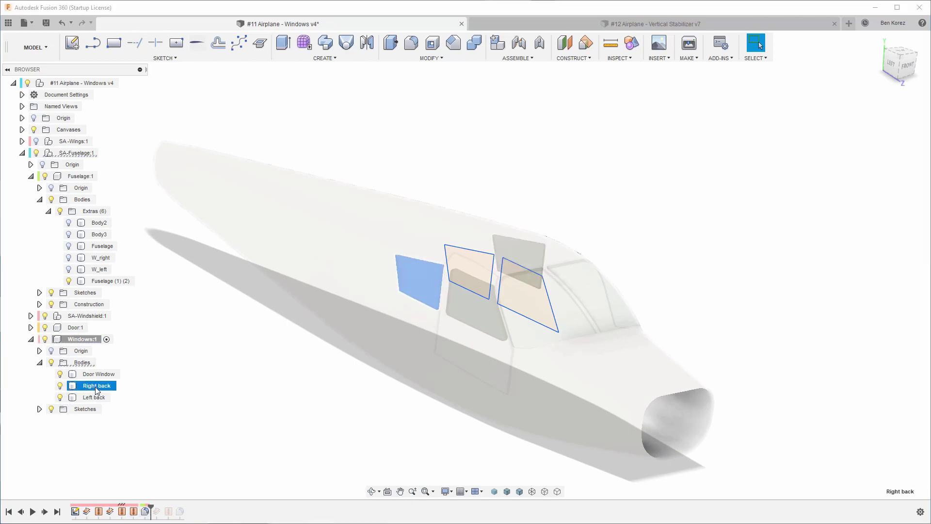
{"action": "left_click_drag", "start_coordinate": [150, 507], "coordinate": [116, 502]}
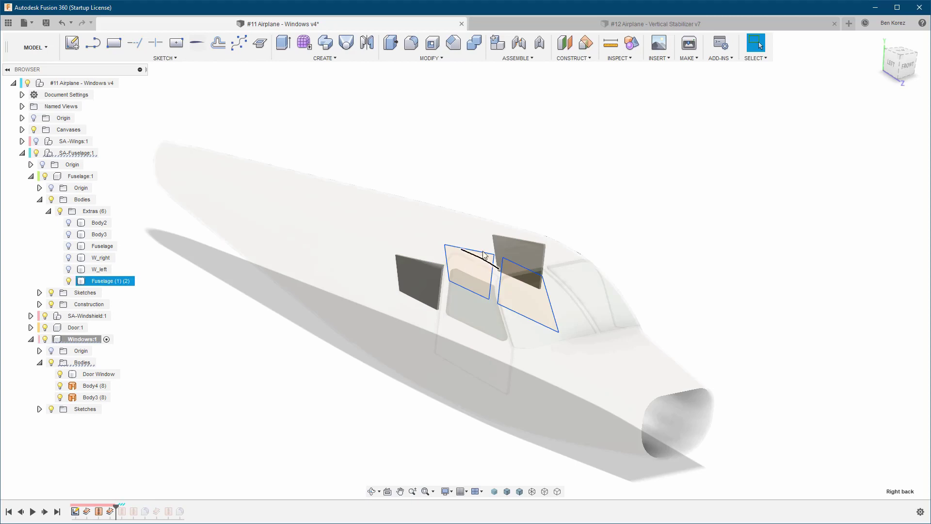
{"action": "key", "text": "Escape"}
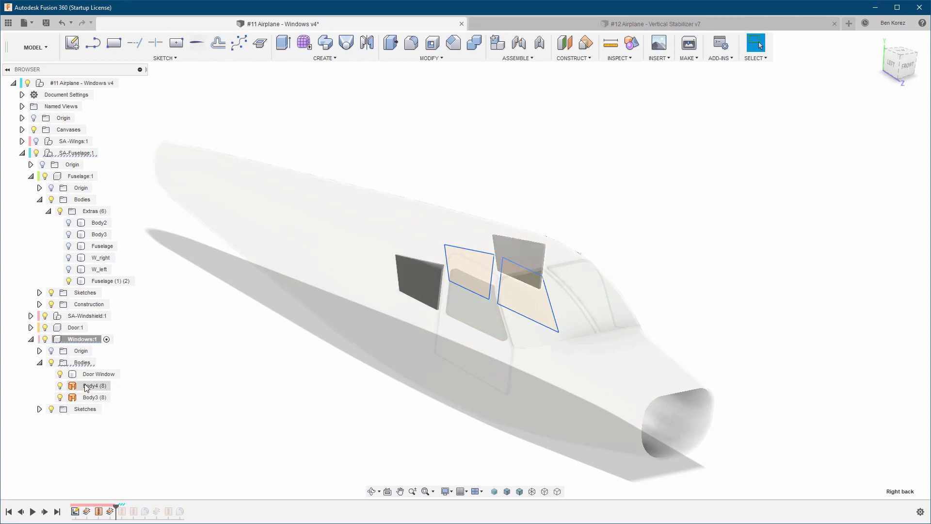
- Switch to the PATCH workspace and open the CREATE menu
{"action": "left_click", "coordinate": [35, 47]}
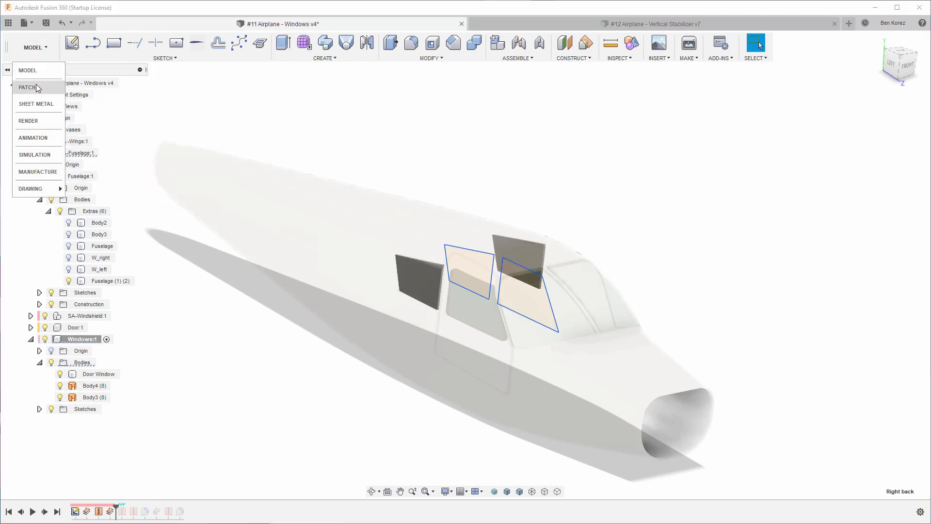
{"action": "left_click", "coordinate": [30, 101]}
{"action": "left_click", "coordinate": [292, 58]}
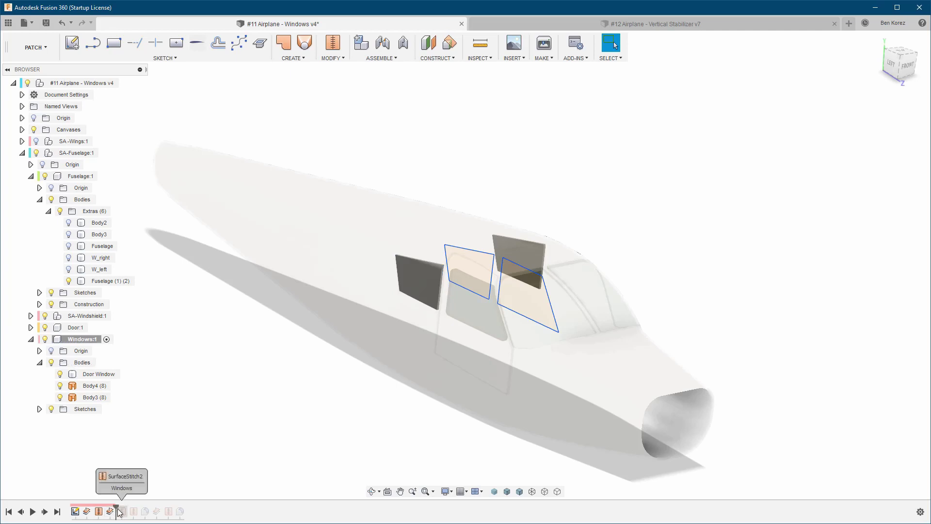
- Roll the Windows history forward to Fillet20 and select that feature, adding Right back and Left back
{"action": "left_click_drag", "start_coordinate": [115, 507], "coordinate": [139, 506]}
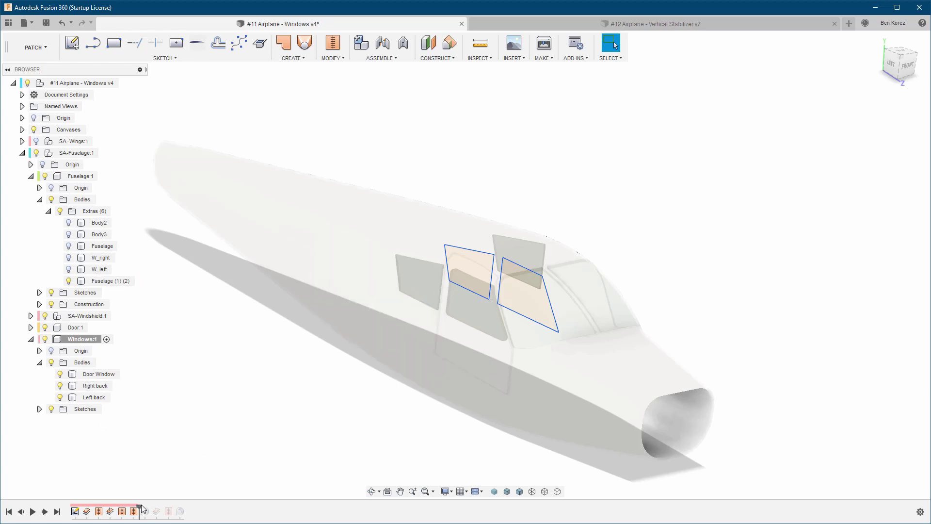
{"action": "left_click_drag", "start_coordinate": [141, 507], "coordinate": [149, 507]}
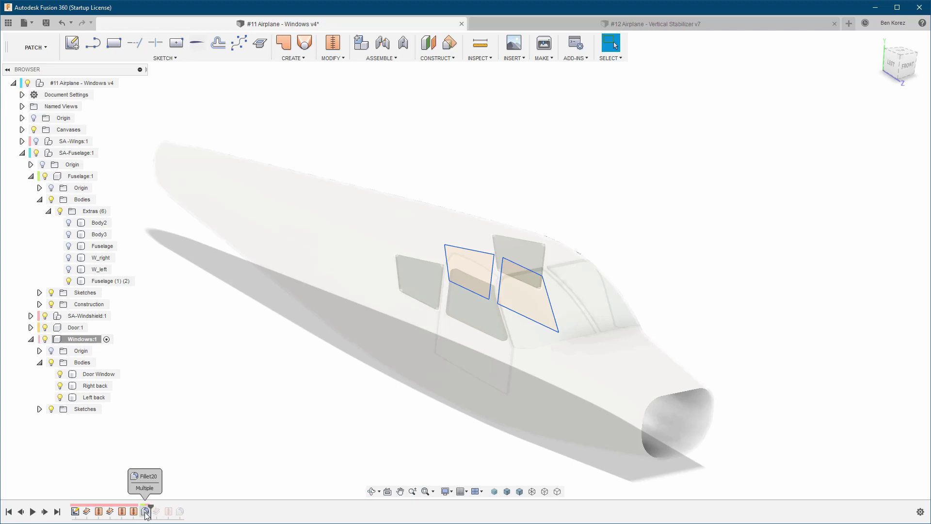
{"action": "left_click", "coordinate": [145, 512]}
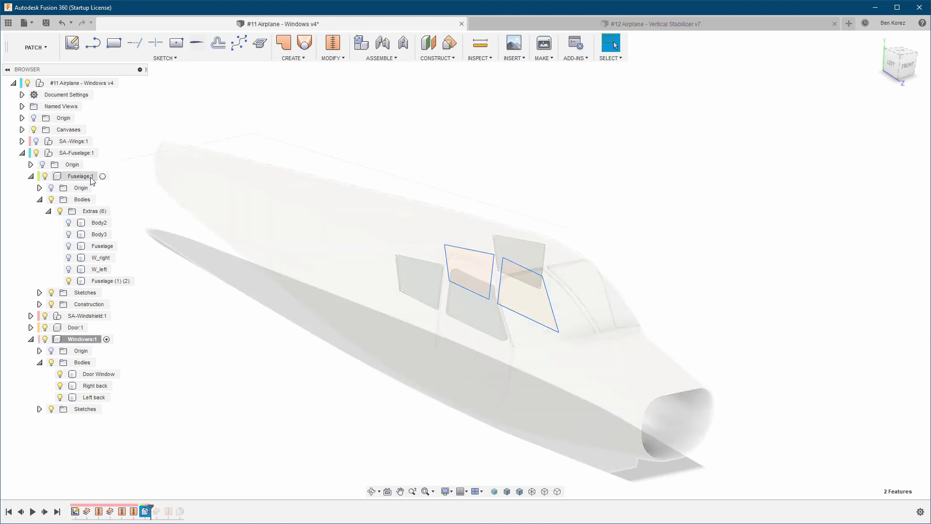
- Activate Fuselage:1 and inspect the bodies affected by Fillet20
{"action": "left_click", "coordinate": [106, 176]}
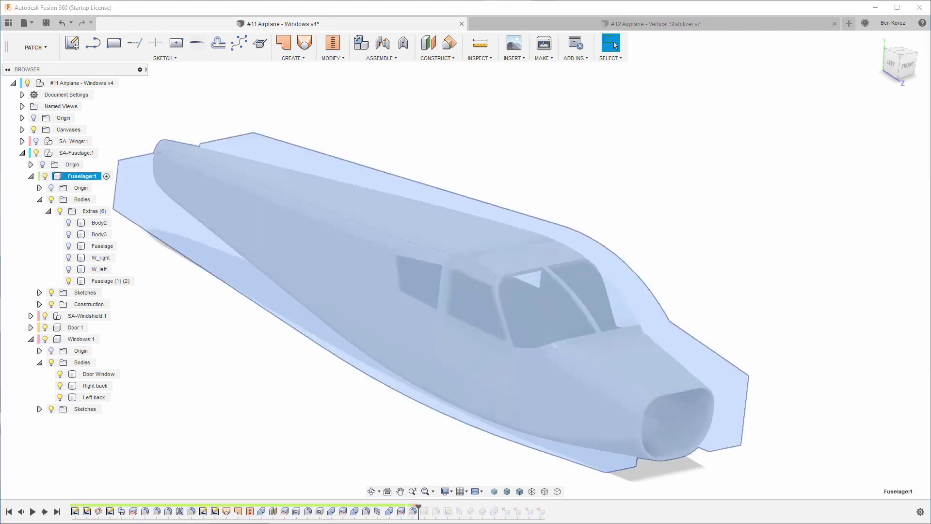
{"action": "left_click", "coordinate": [413, 512]}
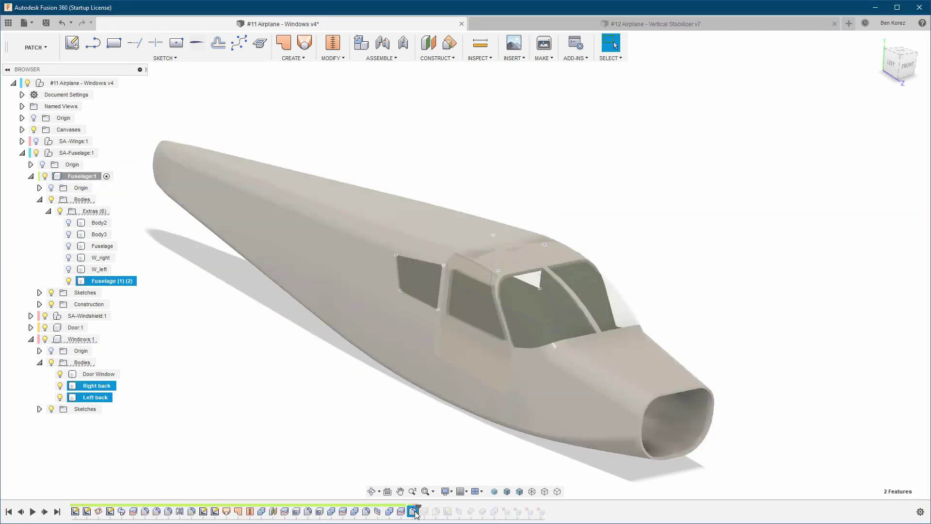
{"action": "scroll", "coordinate": [453, 285], "scroll_direction": "up", "scroll_amount": 5}
{"action": "scroll", "coordinate": [421, 269], "scroll_direction": "up", "scroll_amount": 5}
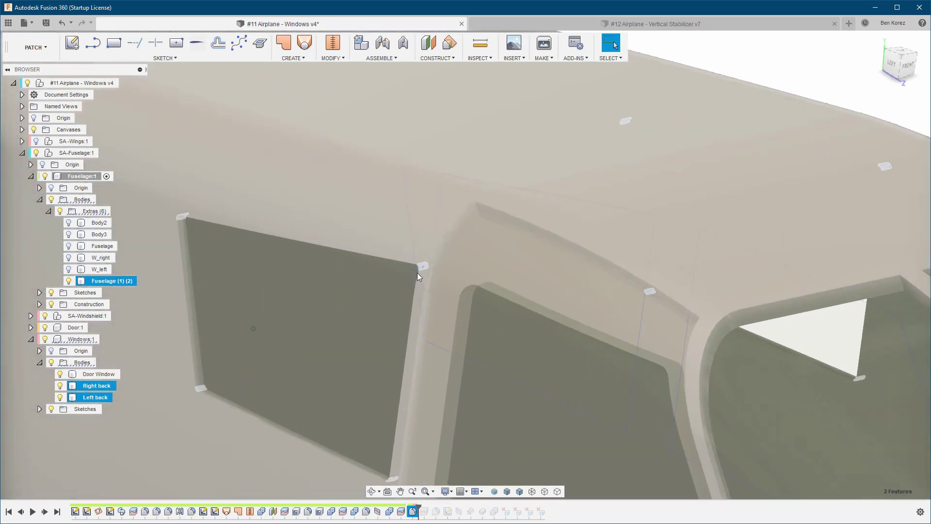
{"action": "scroll", "coordinate": [337, 466], "scroll_direction": "down", "scroll_amount": 1}
{"action": "scroll", "coordinate": [338, 469], "scroll_direction": "down", "scroll_amount": 10}
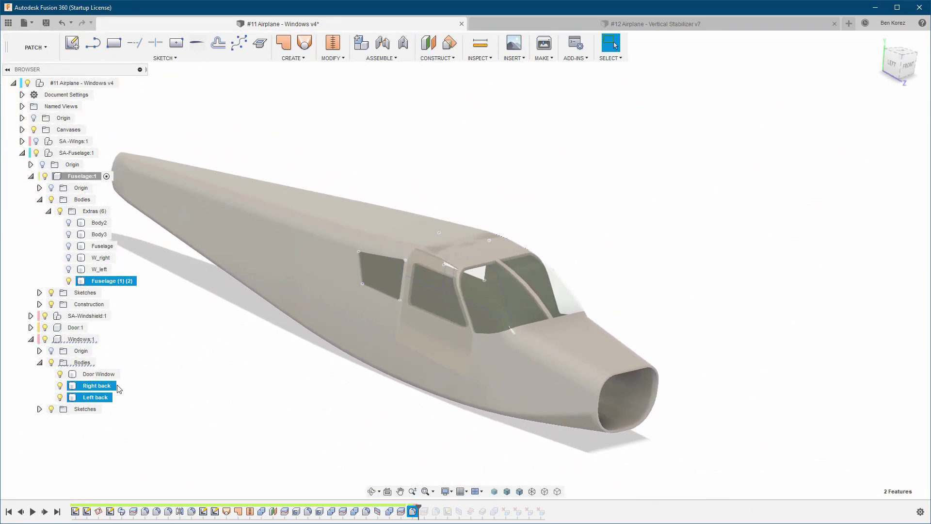
- Orbit to view the window cutouts, then advance Fuselage history one feature to Split12
{"action": "left_click", "coordinate": [107, 339]}
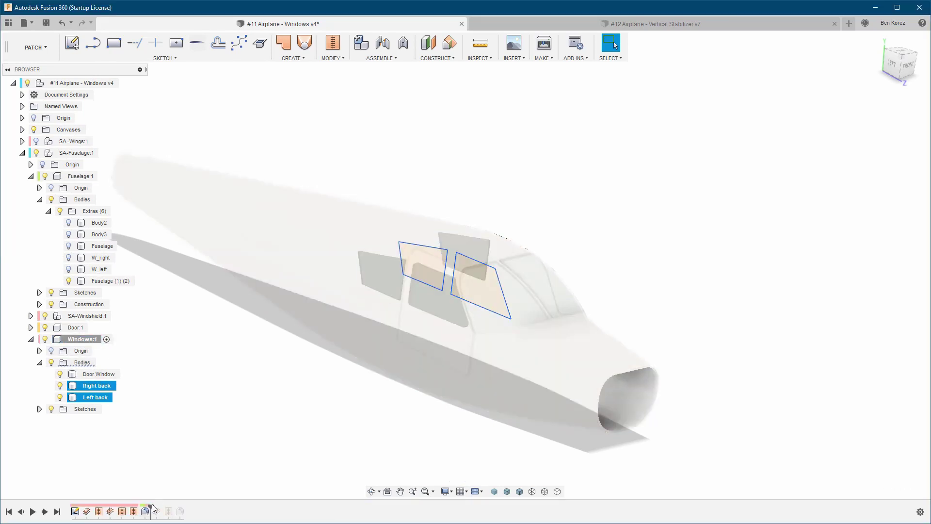
{"action": "middle_click_drag", "start_coordinate": [570, 230], "coordinate": [295, 301], "text": "shift"}
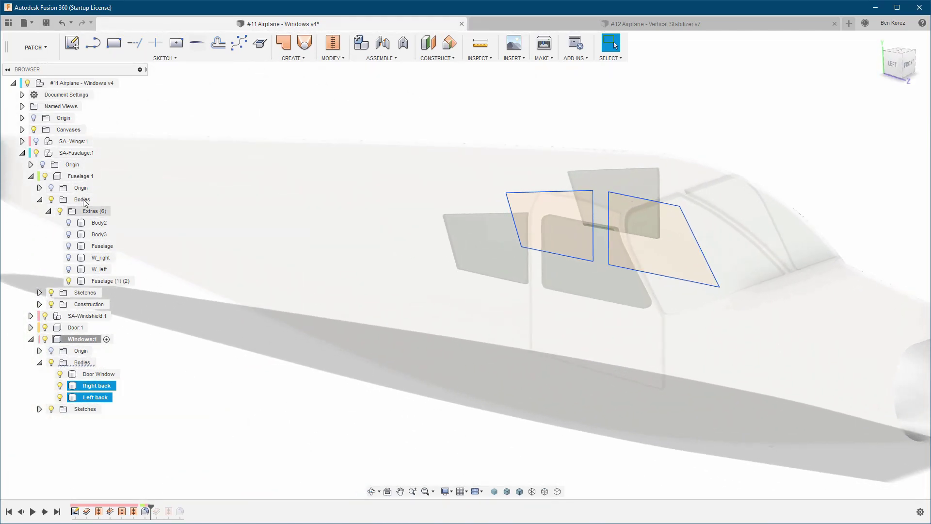
{"action": "left_click", "coordinate": [103, 176]}
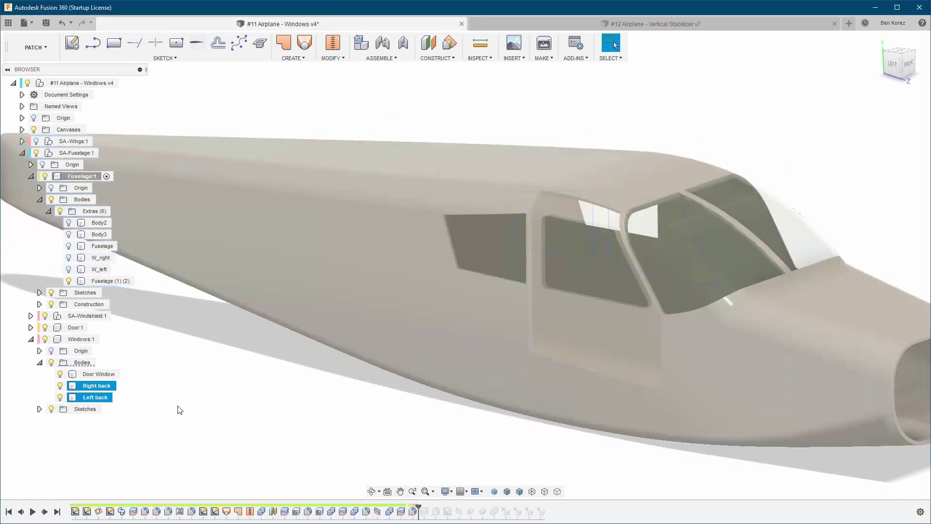
{"action": "left_click_drag", "start_coordinate": [420, 512], "coordinate": [429, 512]}
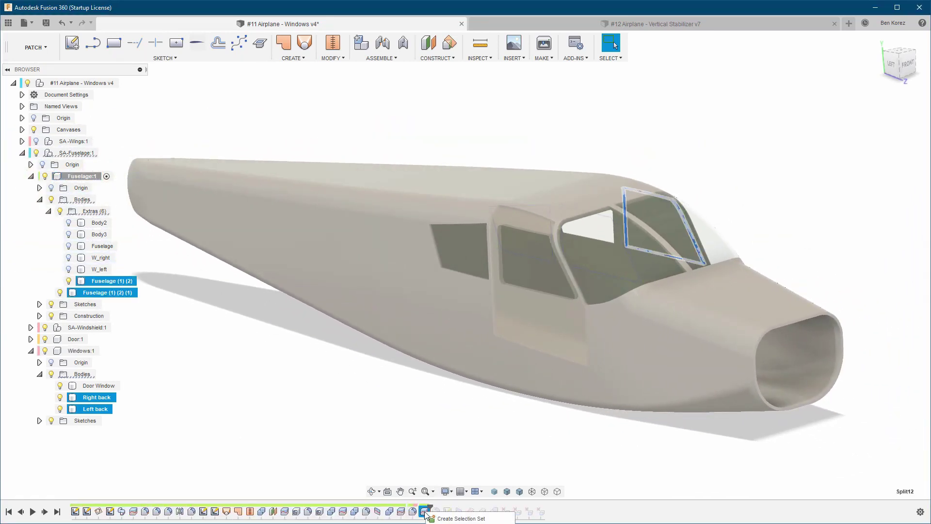
{"action": "double_click", "coordinate": [425, 512]}
{"action": "middle_click_drag", "start_coordinate": [626, 265], "coordinate": [439, 295], "text": "shift"}
{"action": "scroll", "coordinate": [562, 260], "scroll_direction": "up", "scroll_amount": 3}
{"action": "middle_click_drag", "start_coordinate": [510, 235], "coordinate": [403, 247], "text": "shift"}
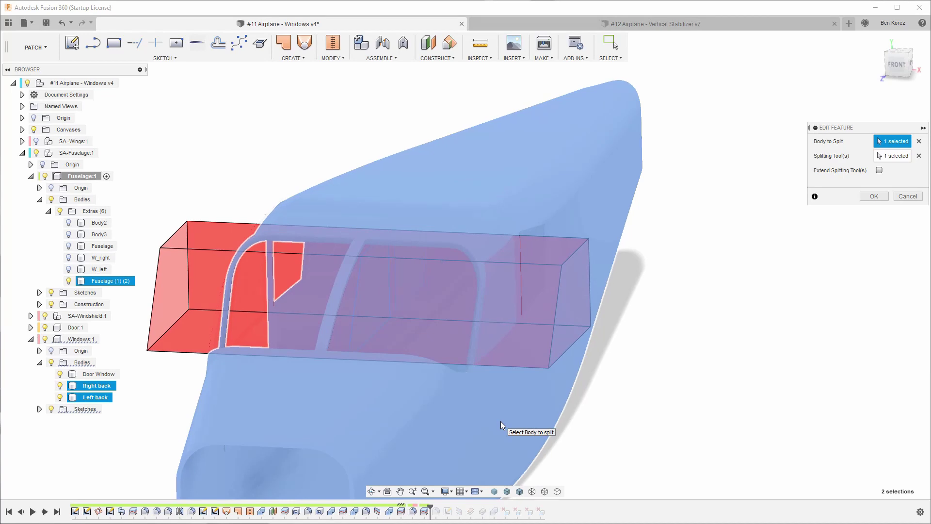
{"action": "left_click", "coordinate": [907, 196]}
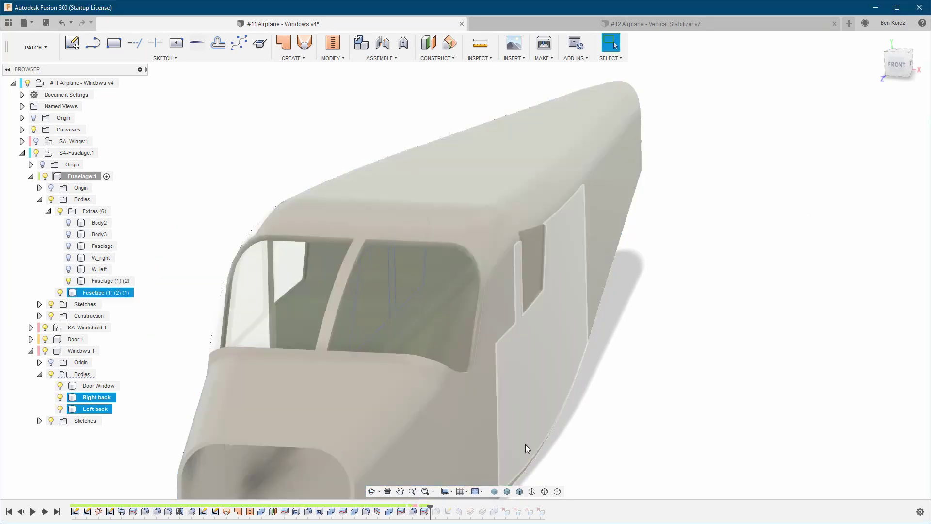
- Activate Windows:1 and roll history past SurfaceOffset3 and the fillet to create Left Front
{"action": "left_click", "coordinate": [106, 351]}
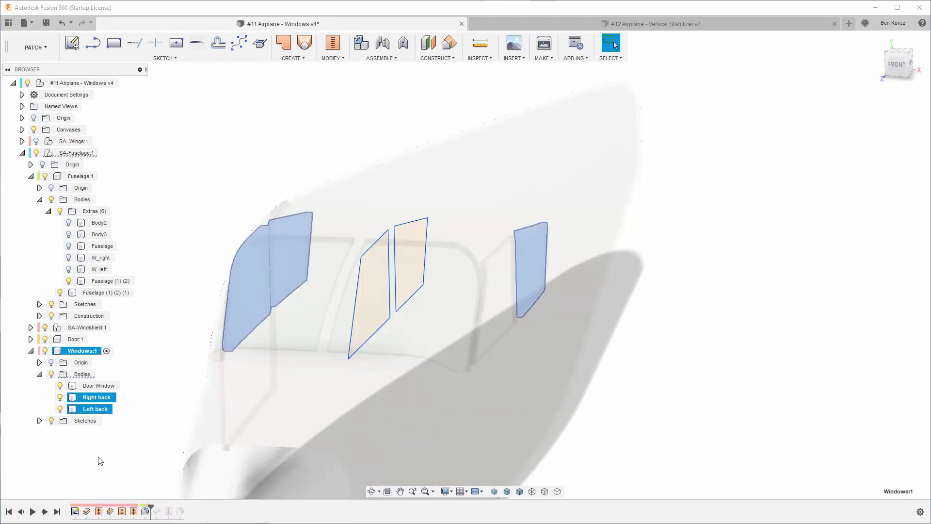
{"action": "left_click_drag", "start_coordinate": [149, 507], "coordinate": [161, 508]}
{"action": "left_click", "coordinate": [155, 515]}
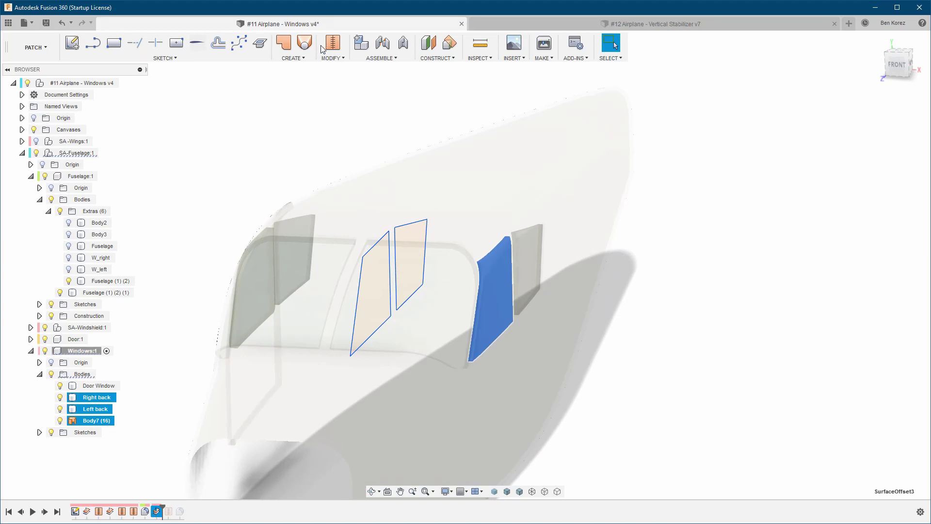
{"action": "left_click", "coordinate": [291, 59]}
{"action": "left_click", "coordinate": [208, 220]}
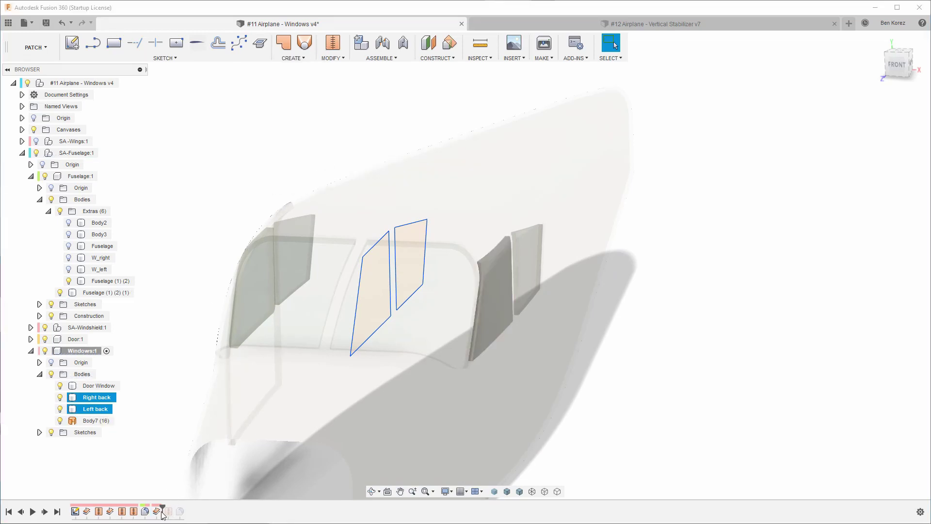
{"action": "left_click_drag", "start_coordinate": [164, 506], "coordinate": [184, 506]}
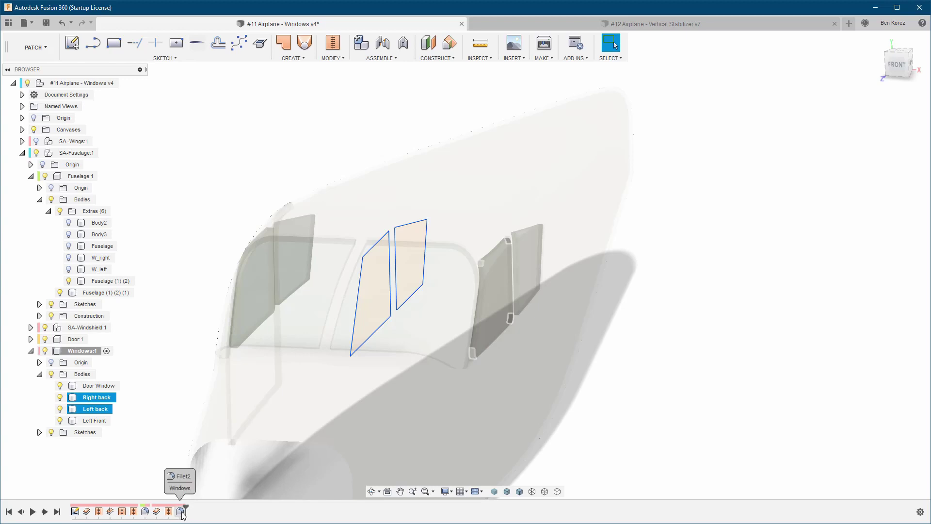
{"action": "middle_click_drag", "start_coordinate": [440, 351], "coordinate": [852, 185], "text": "shift"}
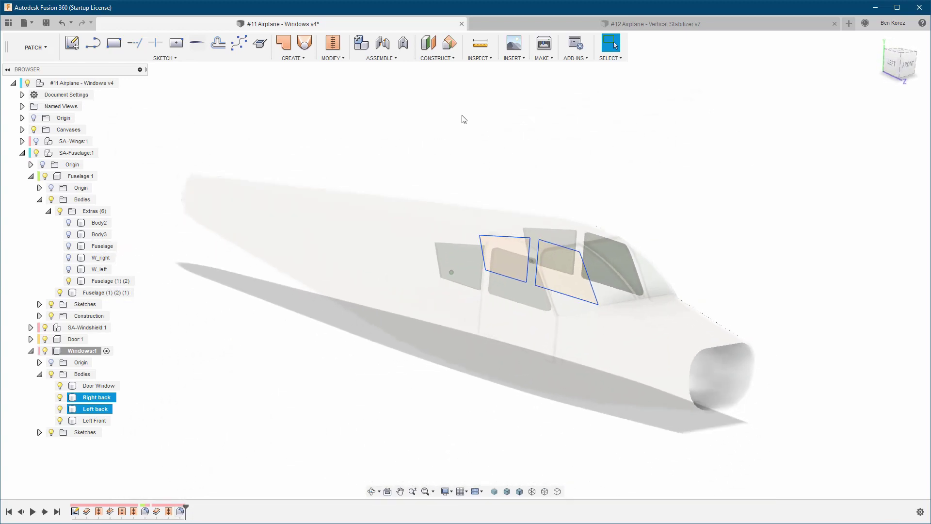
- Review the Fuselage (1) (2) (1) and Door Window bodies, expand Windows sketches, and activate SA-Fuselage:1
{"action": "left_click", "coordinate": [48, 212]}
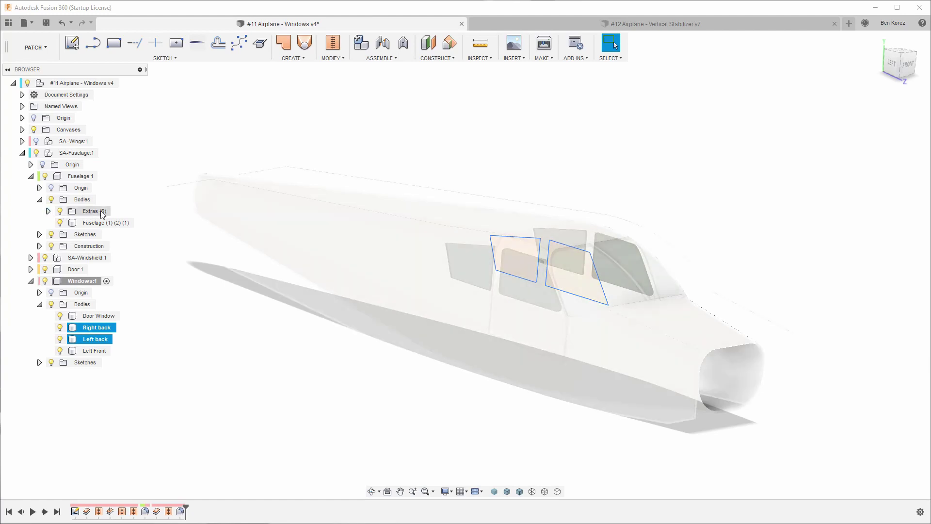
{"action": "left_click", "coordinate": [48, 211]}
{"action": "left_click", "coordinate": [49, 212]}
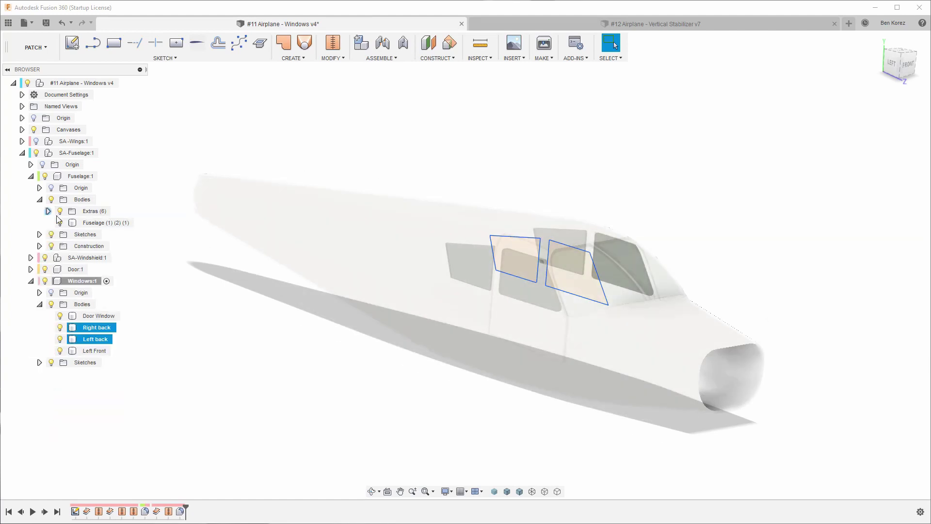
{"action": "left_click", "coordinate": [86, 223], "text": "ctrl"}
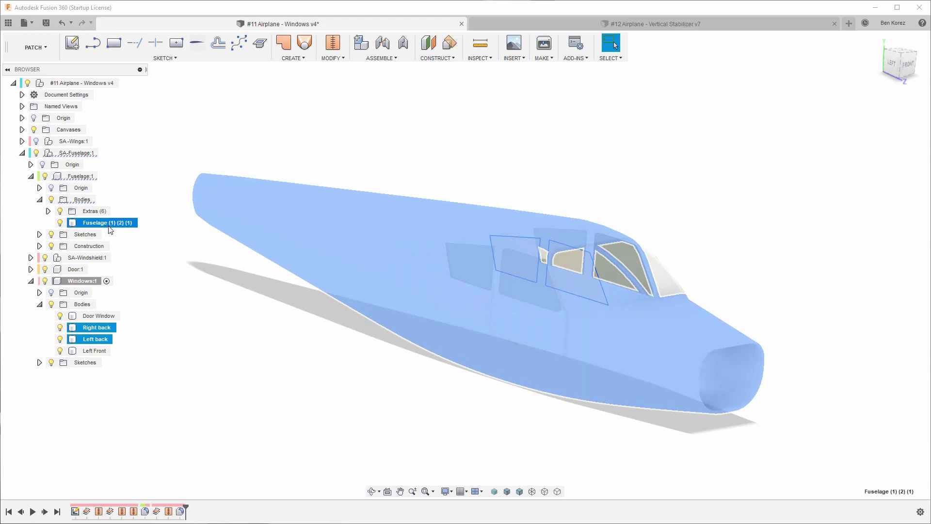
{"action": "left_click", "coordinate": [163, 375]}
{"action": "left_click", "coordinate": [101, 316]}
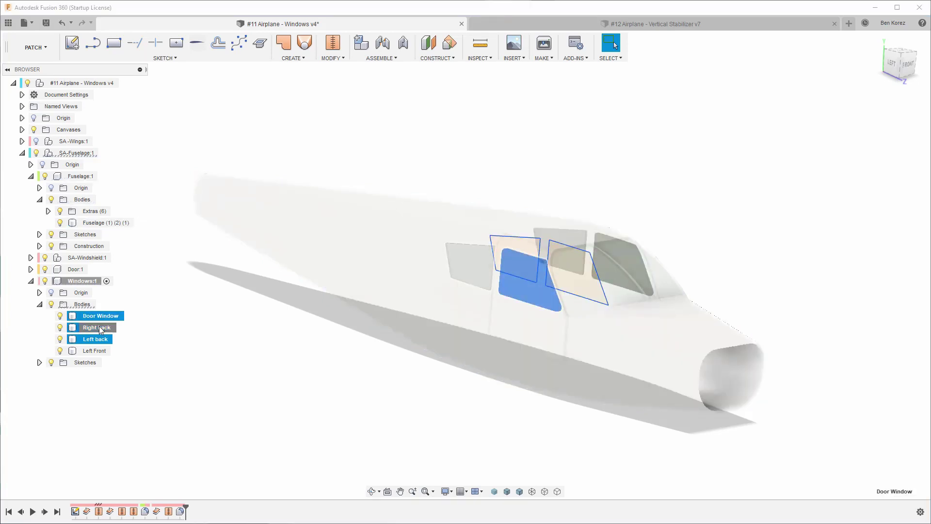
{"action": "left_click", "coordinate": [150, 352]}
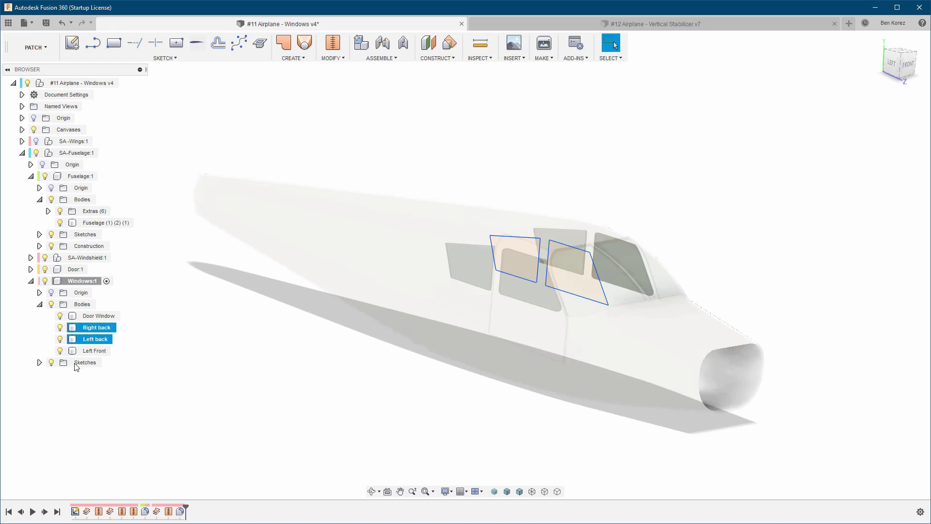
{"action": "left_click", "coordinate": [39, 362]}
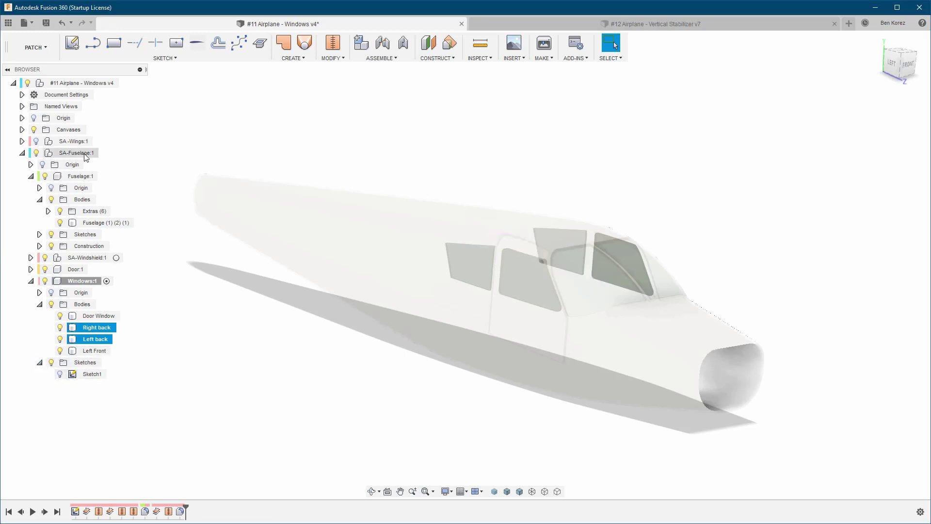
{"action": "left_click", "coordinate": [106, 153]}
{"action": "left_click", "coordinate": [174, 354]}
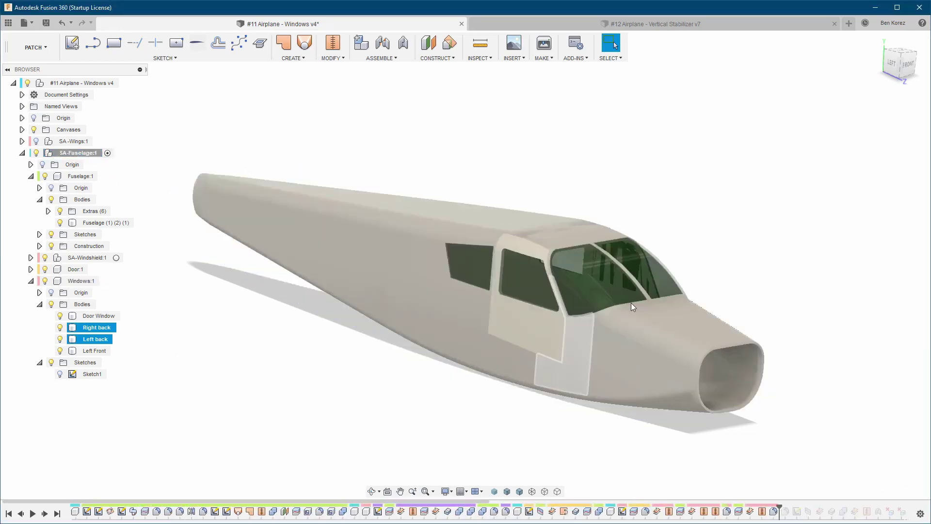
{"action": "left_click", "coordinate": [509, 266], "text": "ctrl"}
{"action": "scroll", "coordinate": [577, 163], "scroll_direction": "up", "scroll_amount": 10}
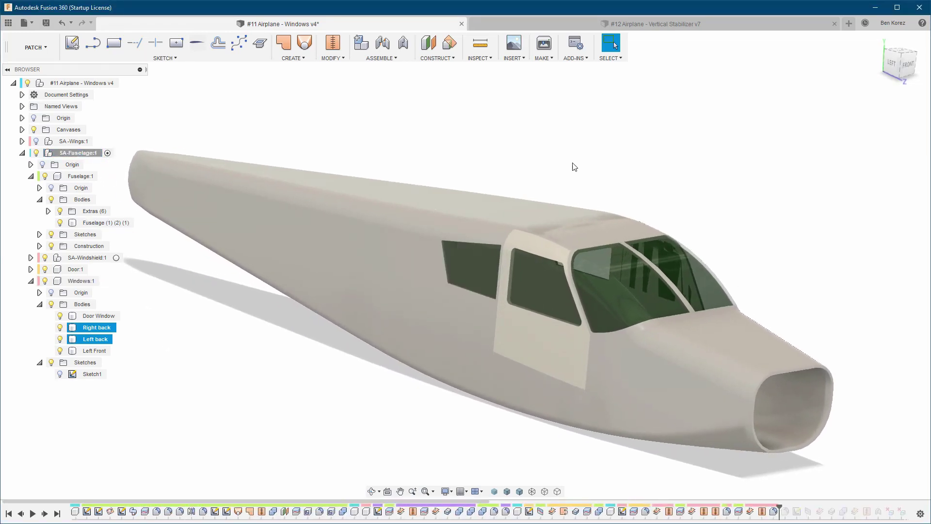
{"action": "scroll", "coordinate": [581, 160], "scroll_direction": "down", "scroll_amount": 5}
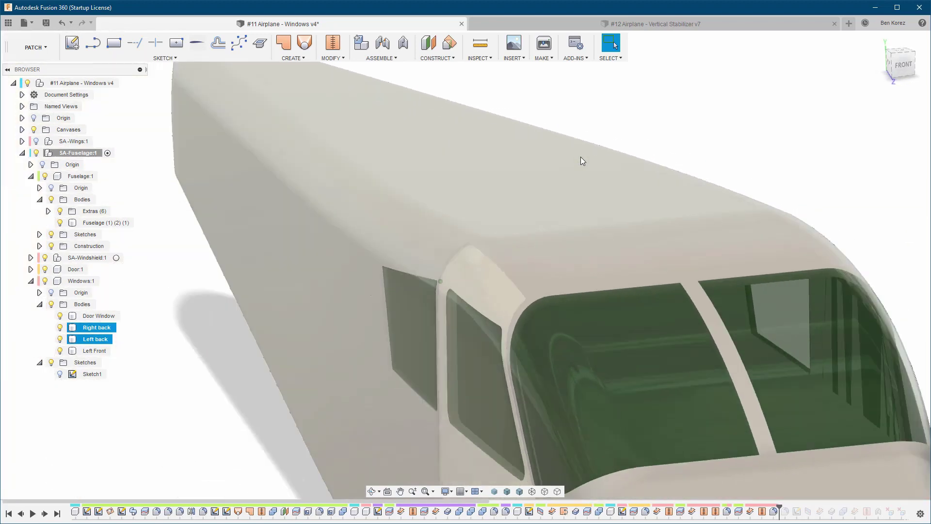
{"action": "scroll", "coordinate": [581, 157], "scroll_direction": "down", "scroll_amount": 5}
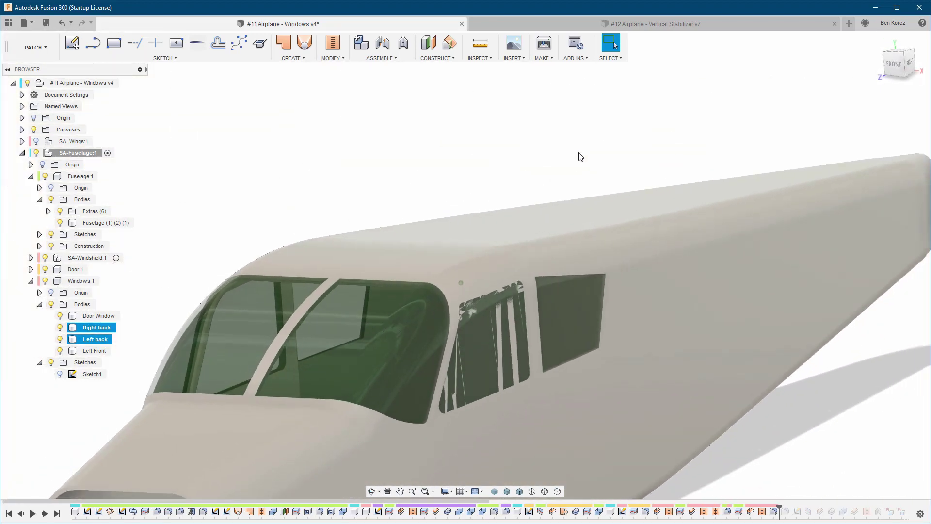
- Show Left back, hide Right back, and locate Body7 in the Door:1 Bodies folder
{"action": "left_click", "coordinate": [61, 340]}
{"action": "left_click", "coordinate": [60, 328]}
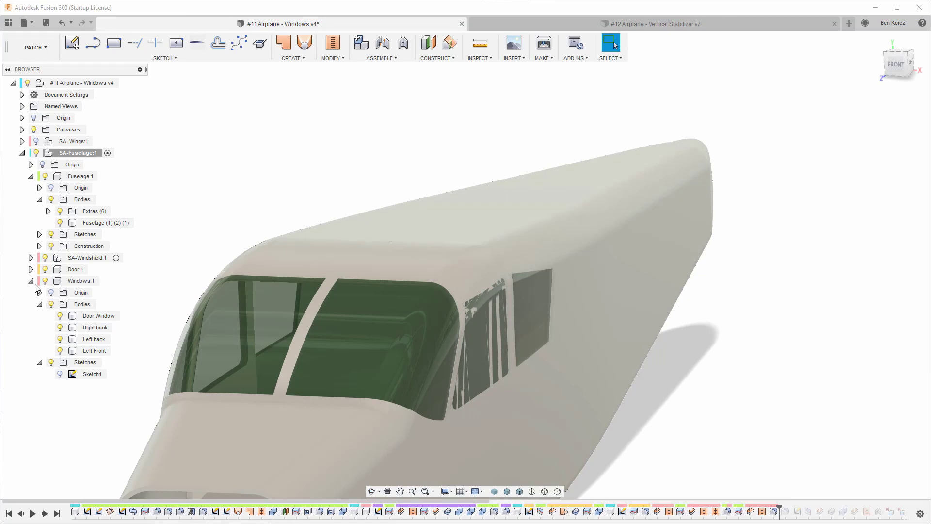
{"action": "left_click", "coordinate": [30, 269]}
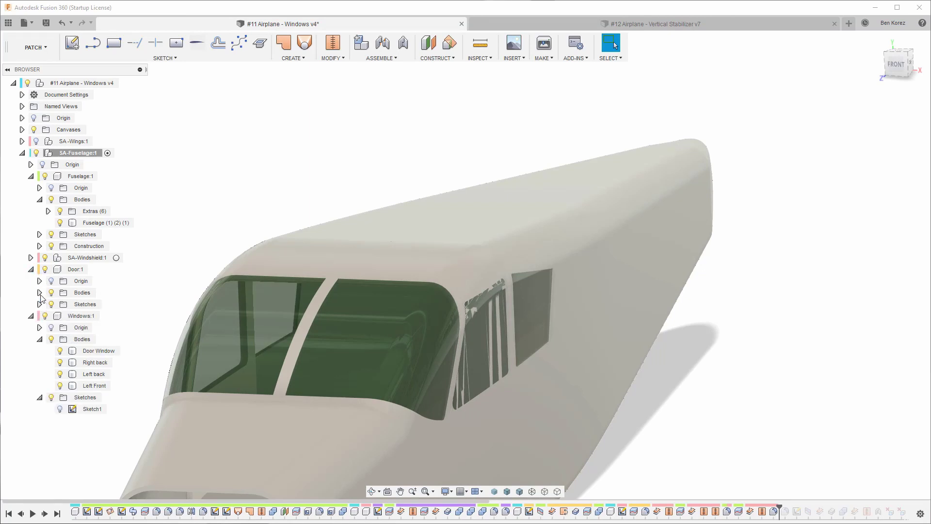
{"action": "left_click", "coordinate": [39, 293]}
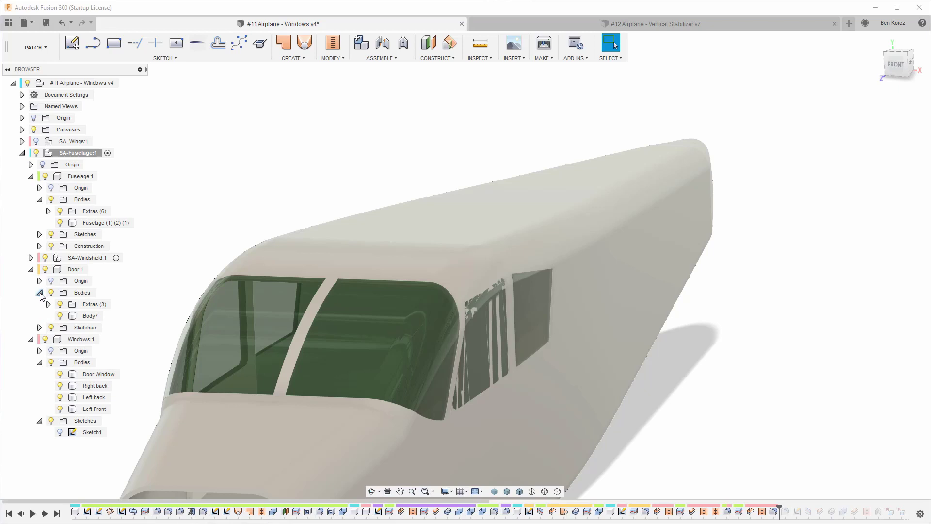
{"action": "left_click", "coordinate": [60, 316]}
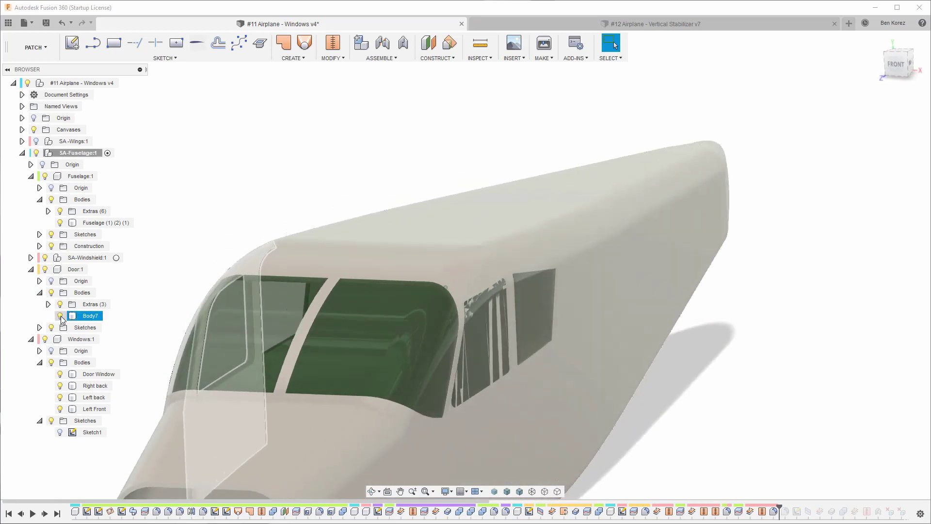
{"action": "left_click", "coordinate": [60, 316]}
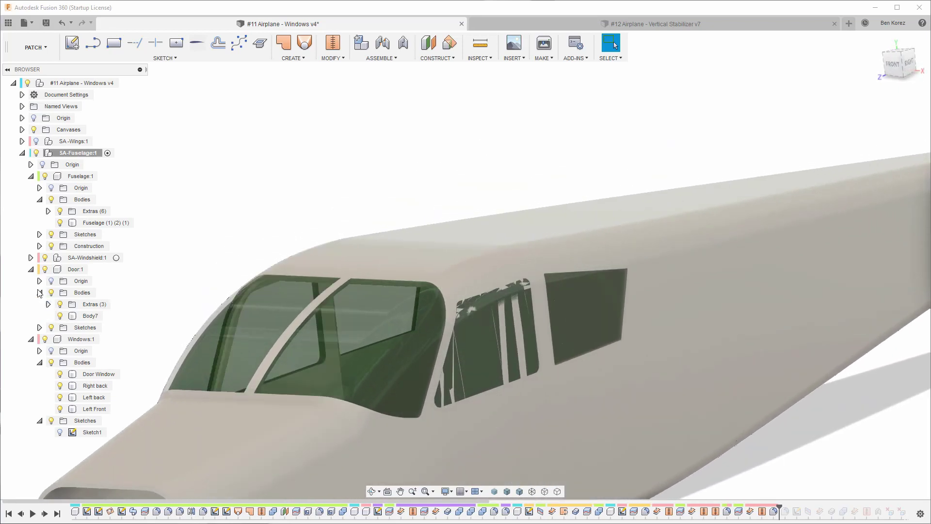
{"action": "left_click", "coordinate": [39, 292]}
{"action": "left_click", "coordinate": [30, 269]}
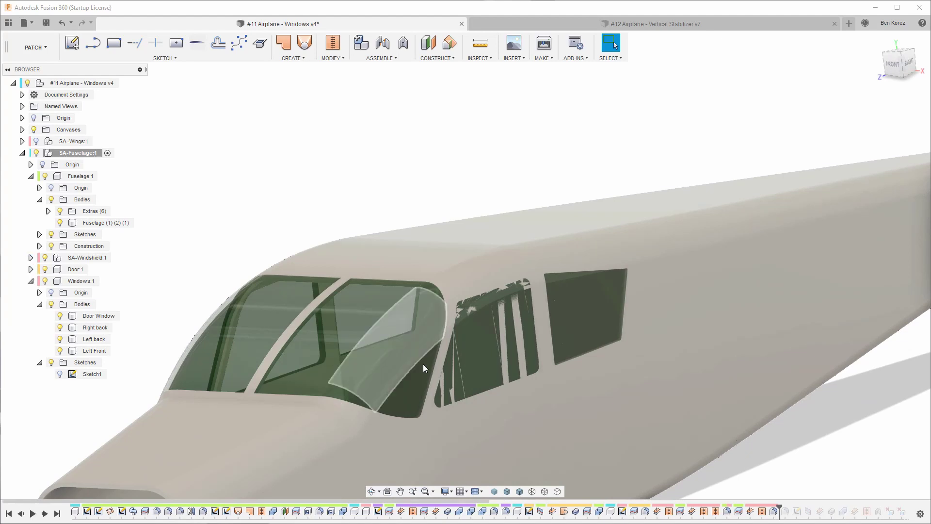
- Hide the duplicate Fuselage (1) (2) body, collapse the browser folders, and orbit to a side view
{"action": "left_click", "coordinate": [106, 223]}
{"action": "left_click", "coordinate": [120, 251]}
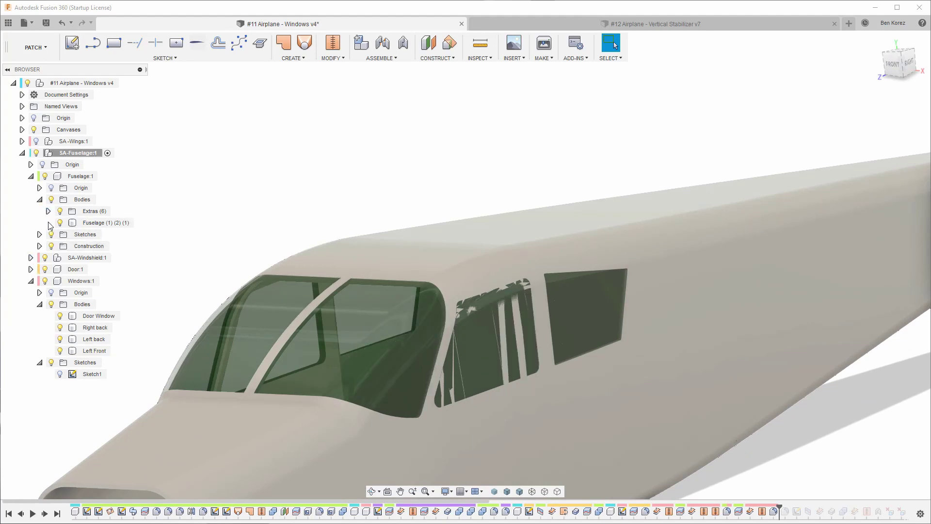
{"action": "left_click", "coordinate": [88, 228]}
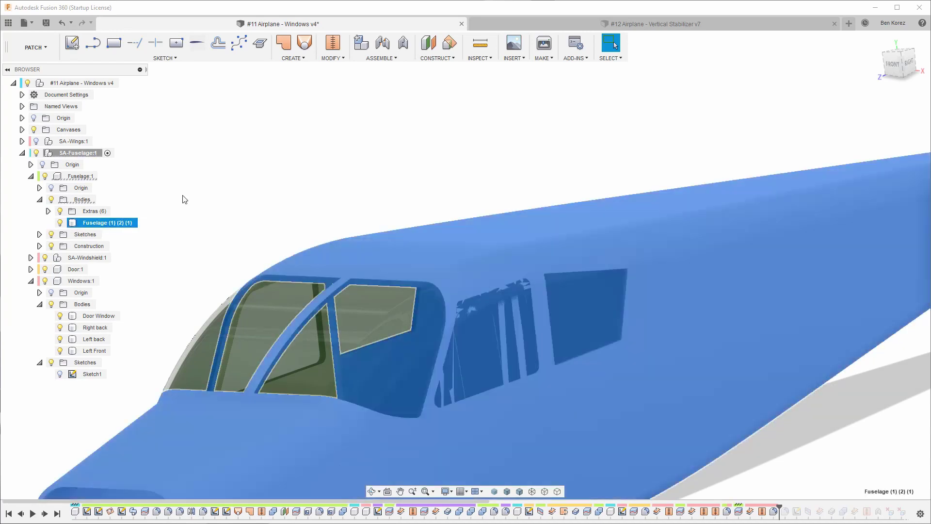
{"action": "left_click", "coordinate": [183, 199]}
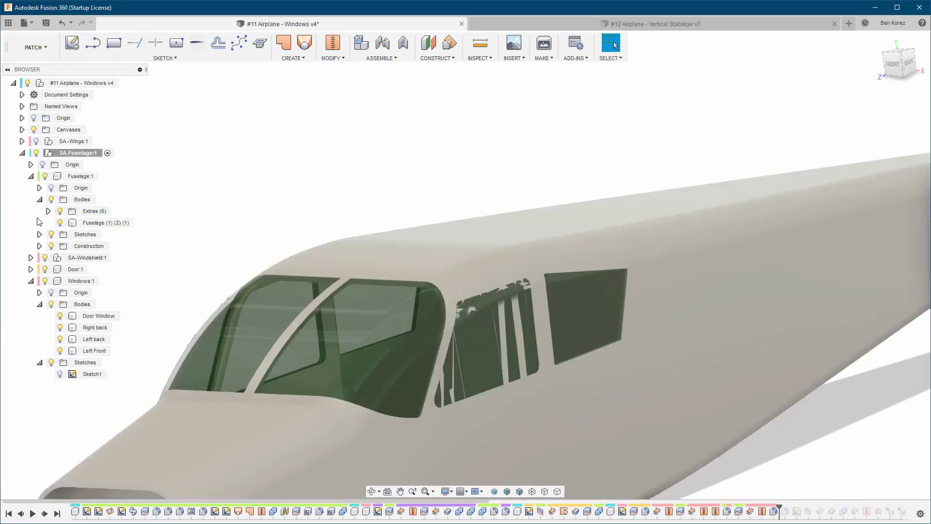
{"action": "left_click", "coordinate": [49, 211]}
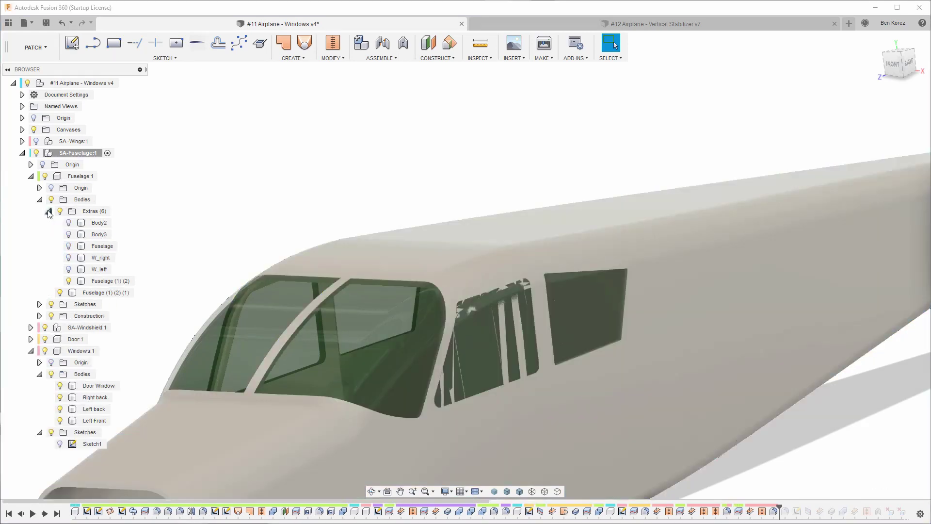
{"action": "left_click", "coordinate": [68, 281]}
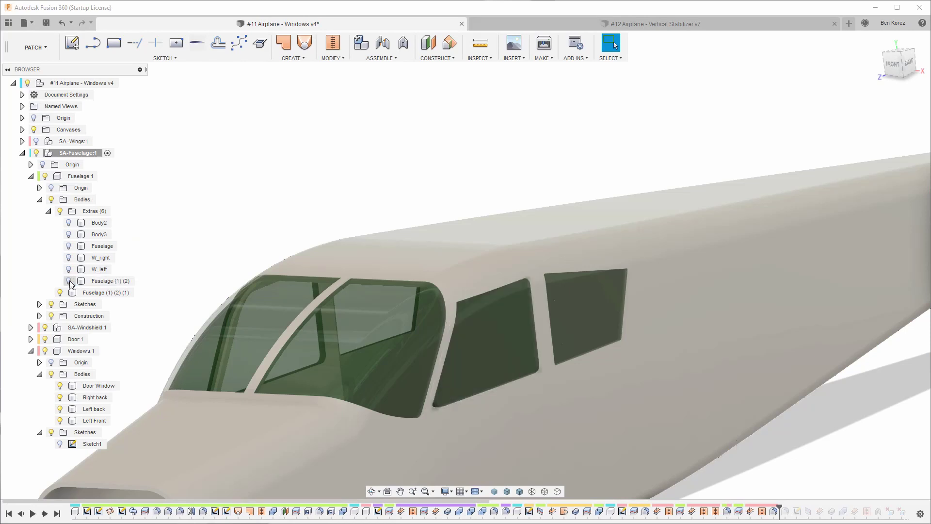
{"action": "left_click", "coordinate": [49, 211]}
{"action": "left_click", "coordinate": [40, 200]}
{"action": "left_click", "coordinate": [31, 176]}
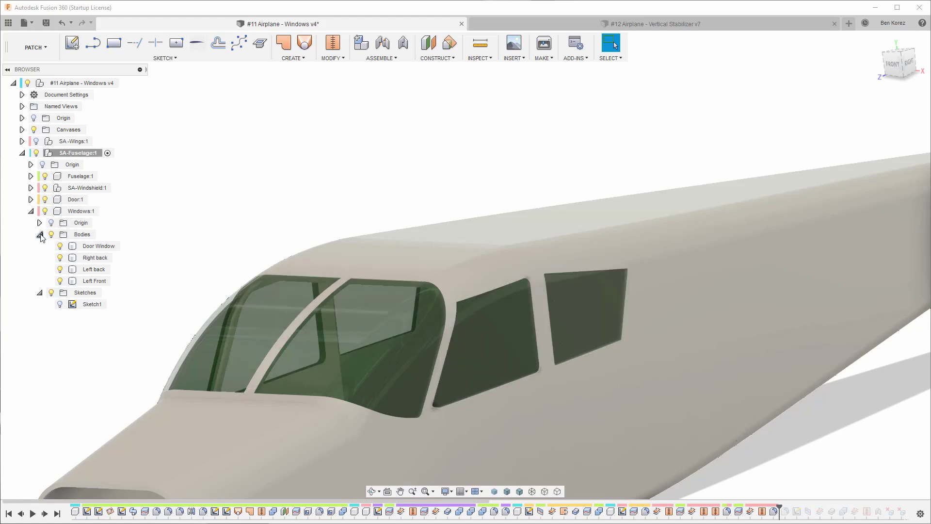
{"action": "left_click", "coordinate": [41, 293]}
{"action": "middle_click_drag", "start_coordinate": [243, 194], "coordinate": [245, 193], "text": "shift"}
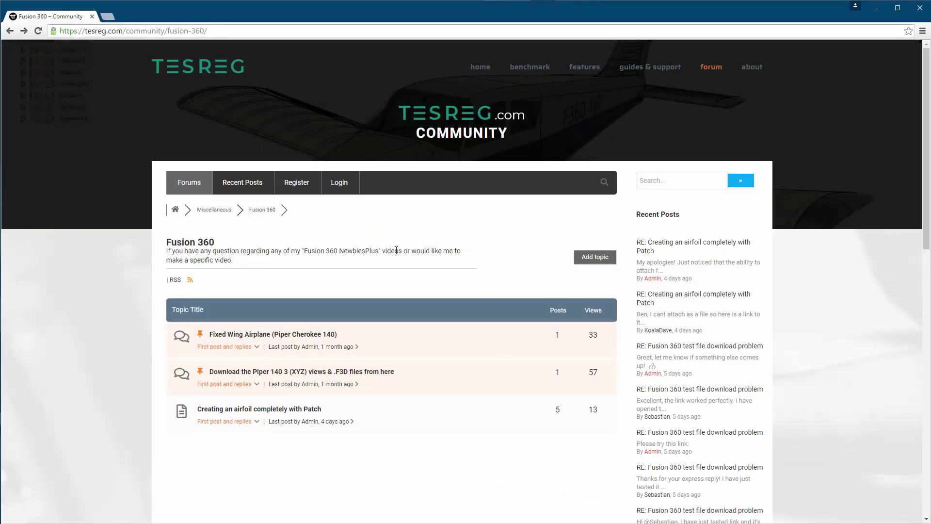
- Minimize the Tesreg forum browser and switch to the #12 Airplane - Vertical Stabilizer v7 design
{"action": "left_click", "coordinate": [876, 13]}
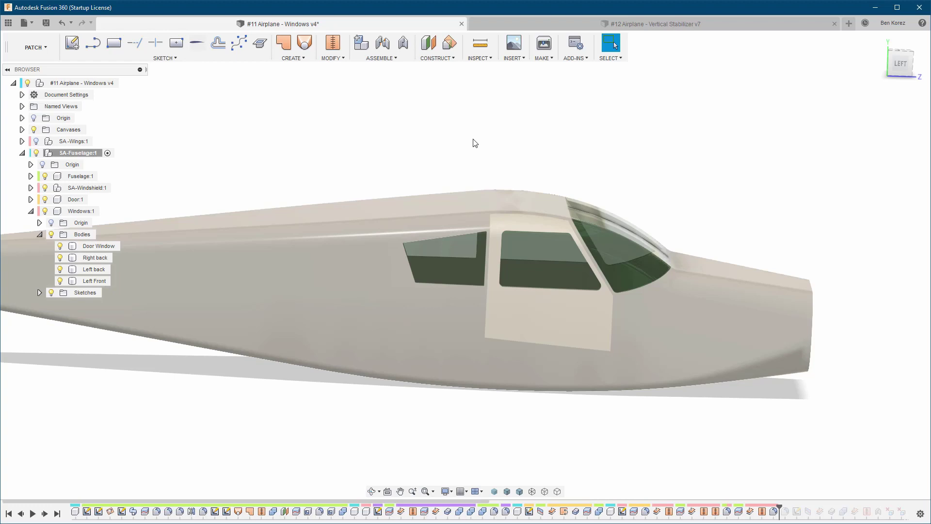
{"action": "left_click", "coordinate": [711, 27]}
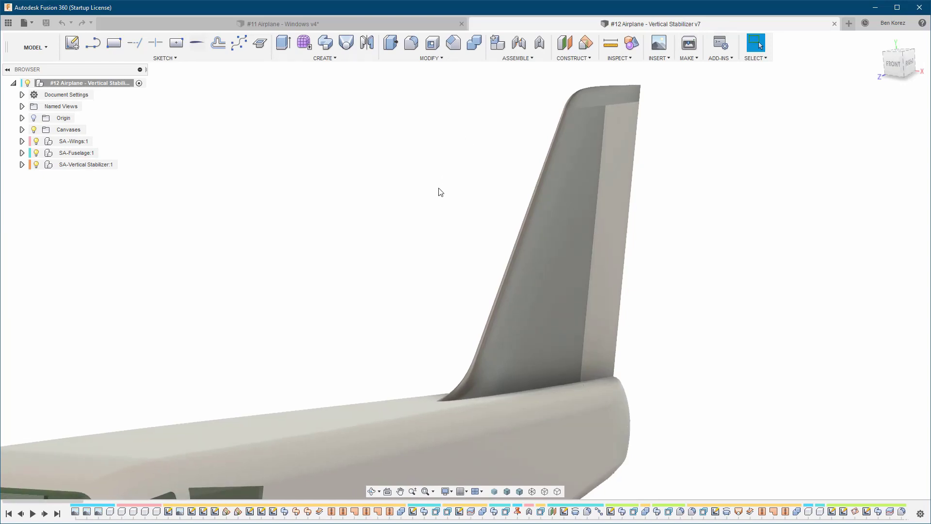